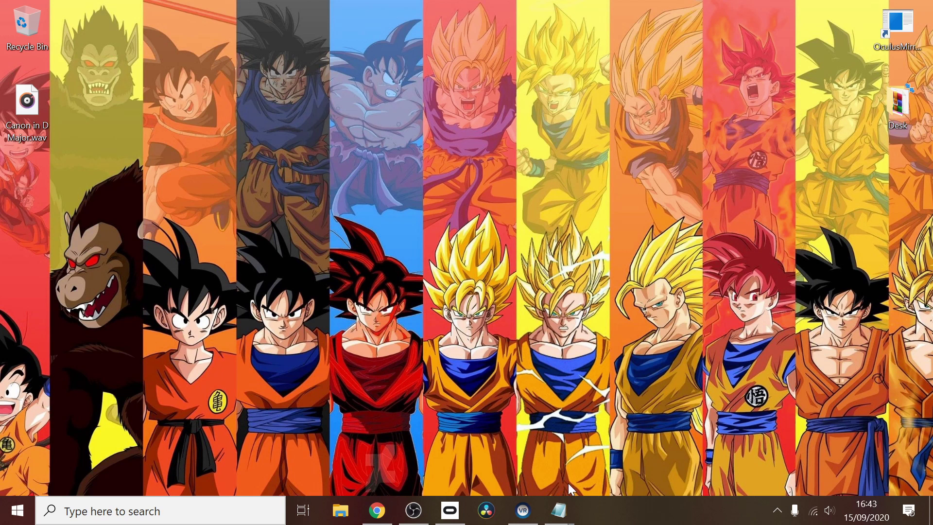
- View the Wwise download page at audiokinetic.com/download in Chrome, then minimize Chrome back to the notes
{"action": "mouse_move", "coordinate": [559, 510]}
{"action": "left_click", "coordinate": [610, 452]}
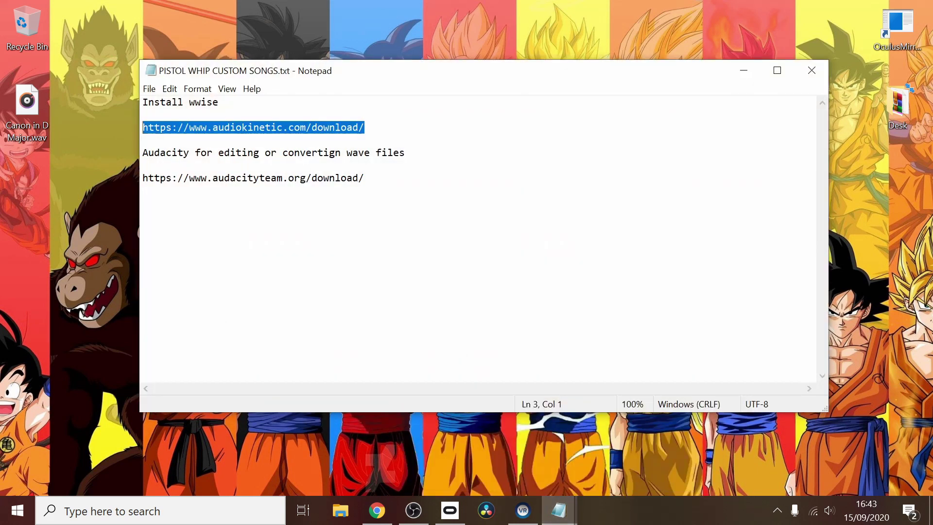
{"action": "left_click", "coordinate": [376, 510]}
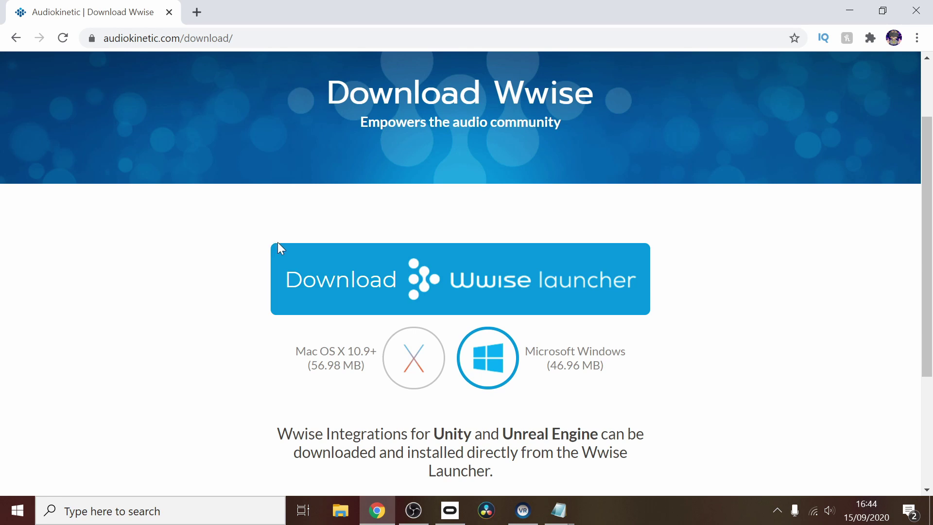
{"action": "left_click", "coordinate": [848, 9]}
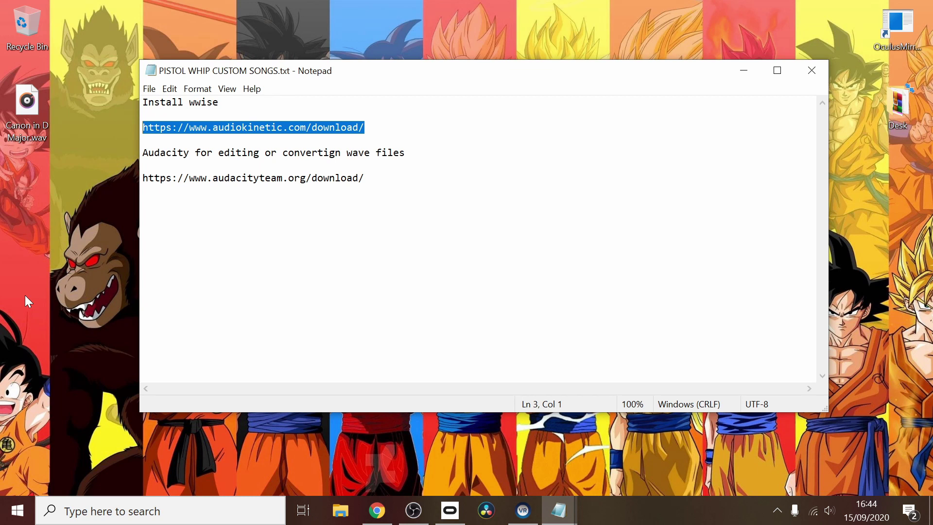
- Launch Audacity 2.2.2 by searching 'audac', dismiss its welcome message, and minimize it
{"action": "left_click", "coordinate": [99, 512]}
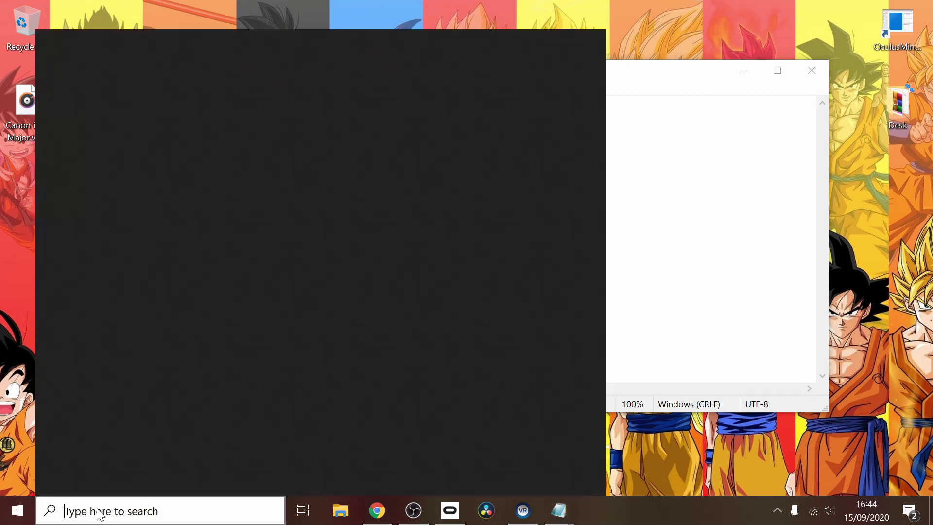
{"action": "type", "text": "a"}
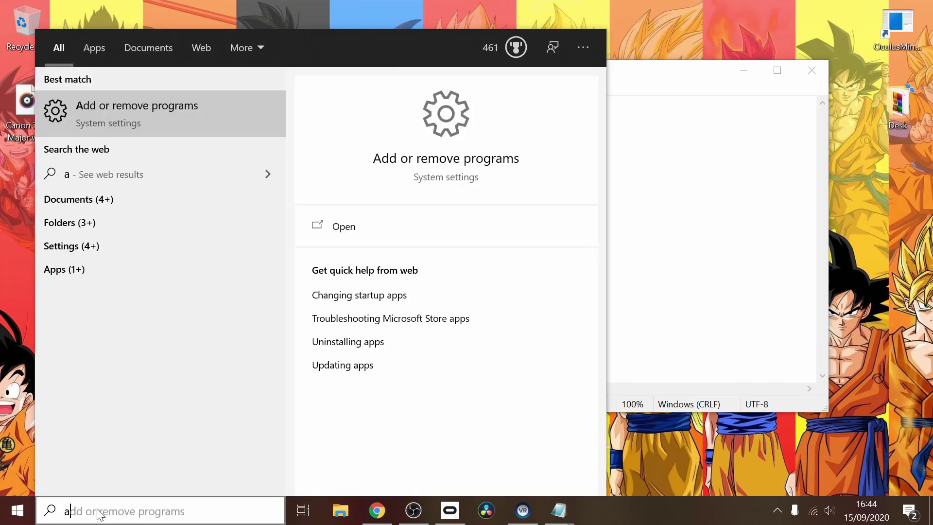
{"action": "type", "text": "udac"}
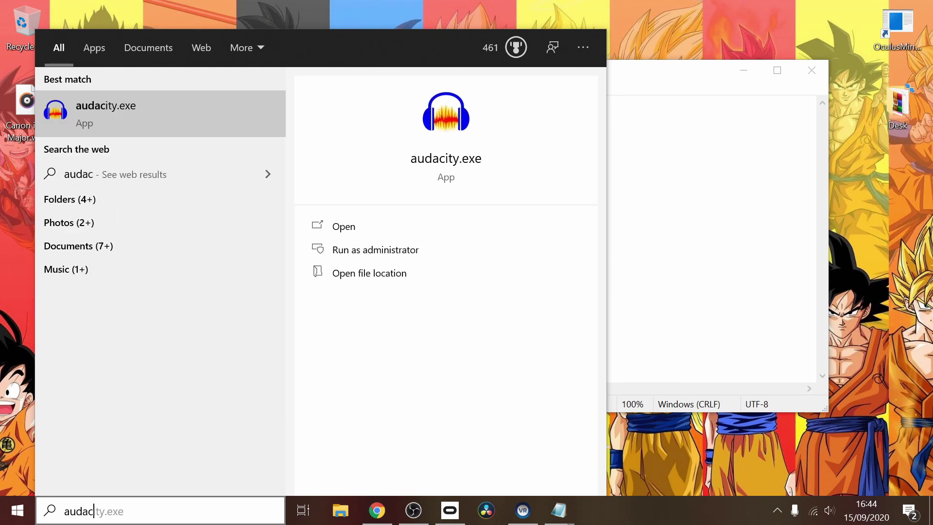
{"action": "left_click", "coordinate": [94, 114]}
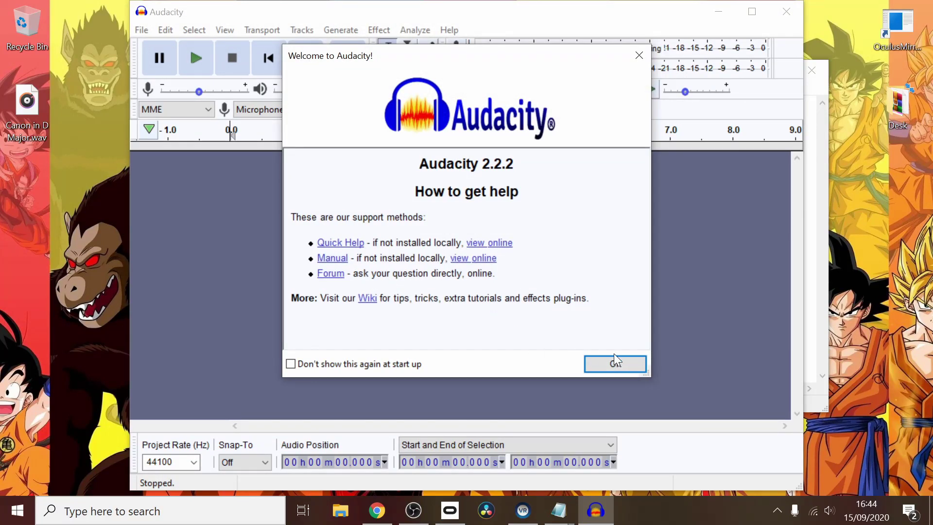
{"action": "left_click", "coordinate": [615, 361]}
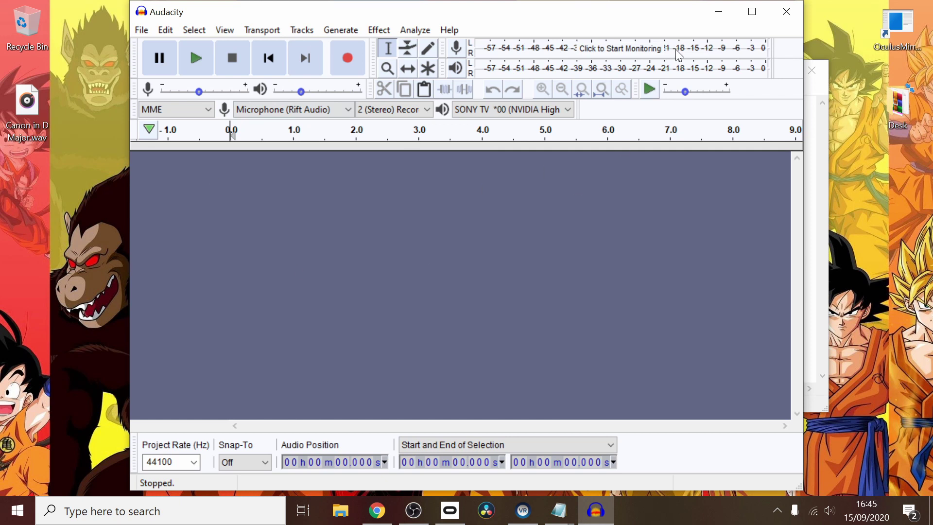
{"action": "left_click", "coordinate": [718, 13]}
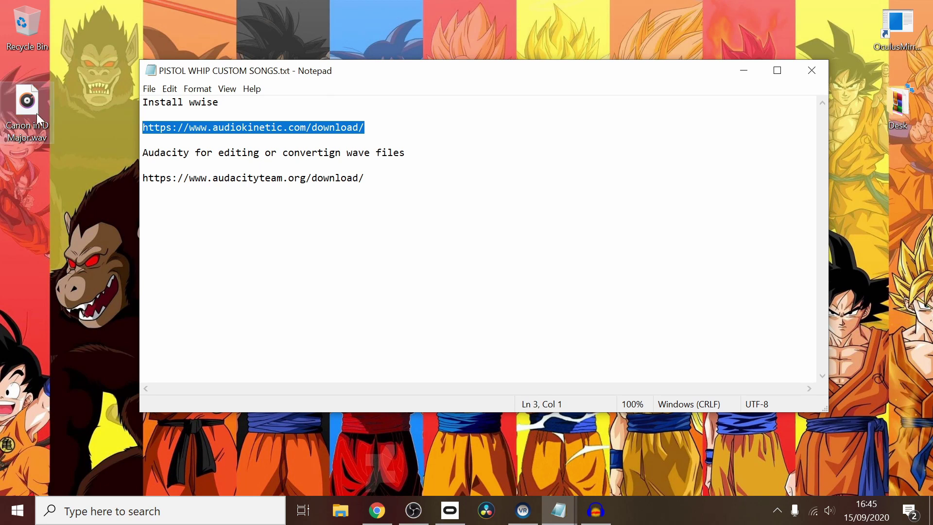
- Search 'ww' to start Wwise Launcher and launch Wwise 2019.2.5 from its WWISE tab
{"action": "left_click", "coordinate": [166, 511]}
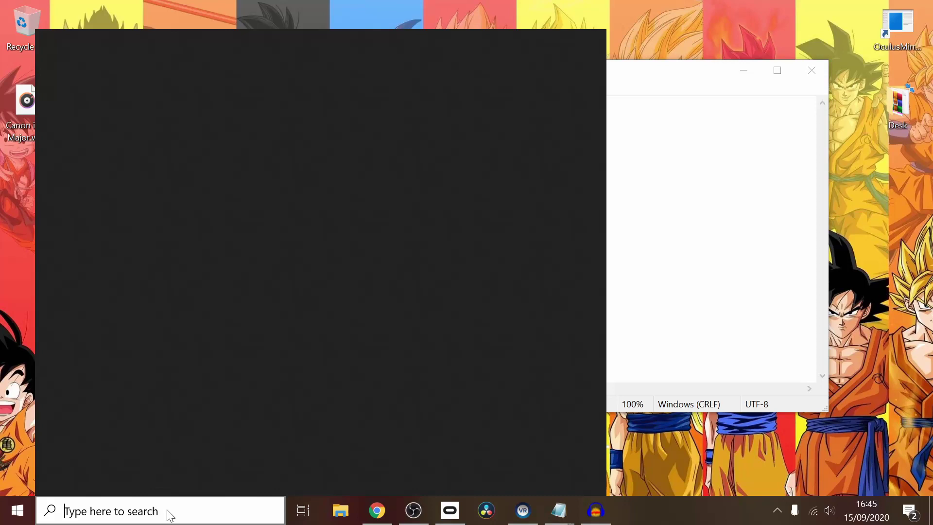
{"action": "type", "text": "e"}
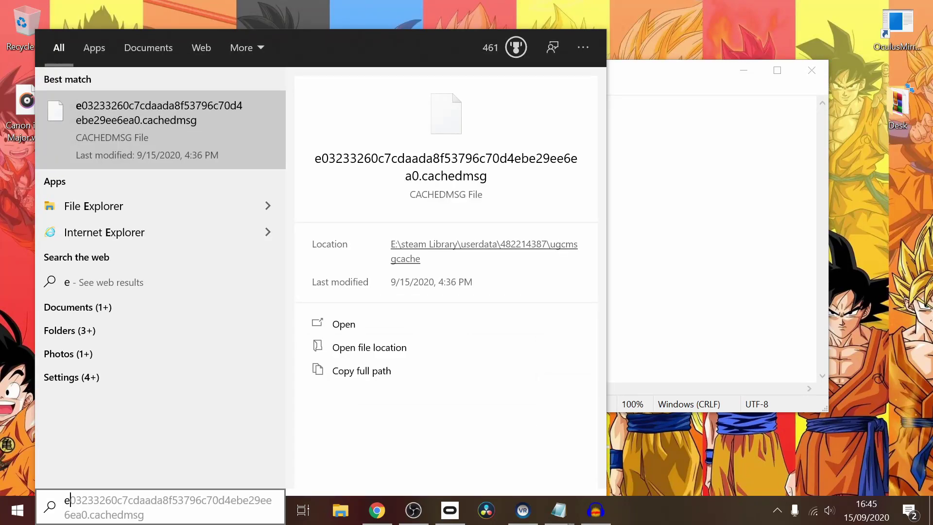
{"action": "key", "text": "BackSpace"}
{"action": "type", "text": "ww"}
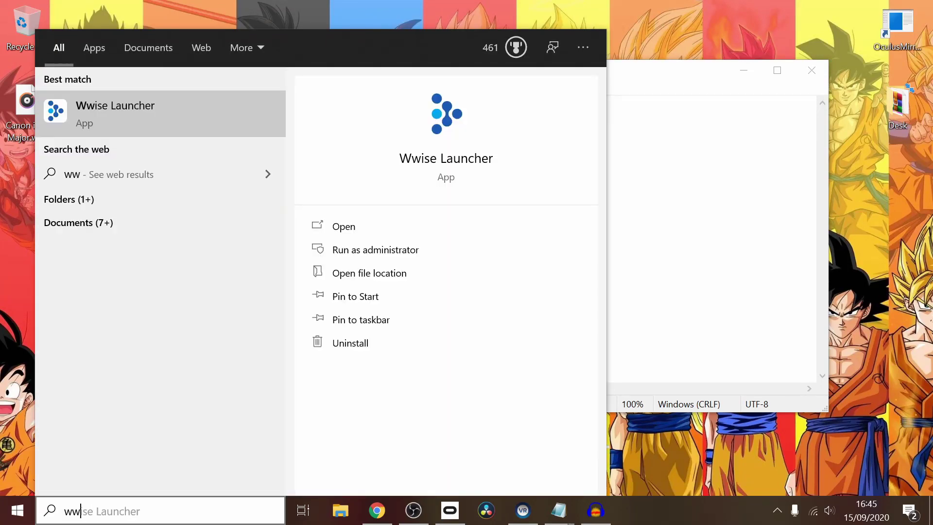
{"action": "left_click", "coordinate": [194, 104]}
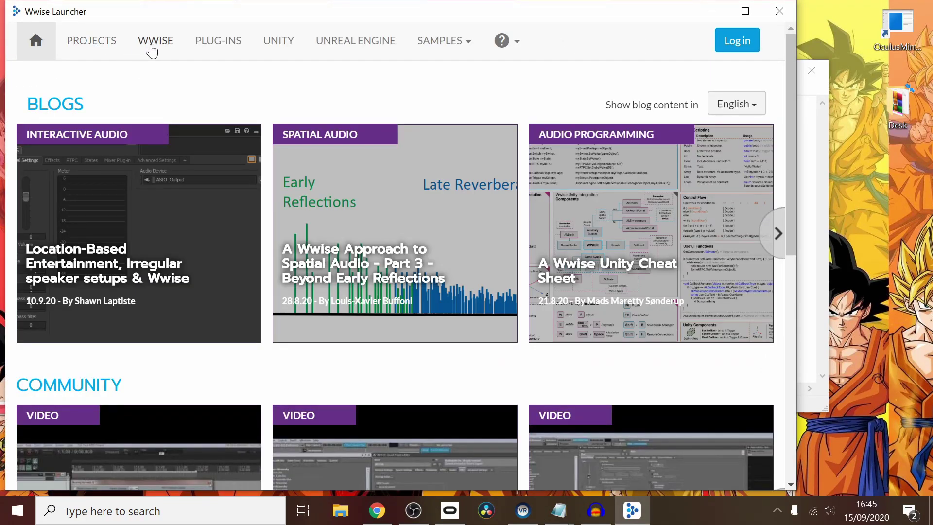
{"action": "left_click", "coordinate": [155, 48]}
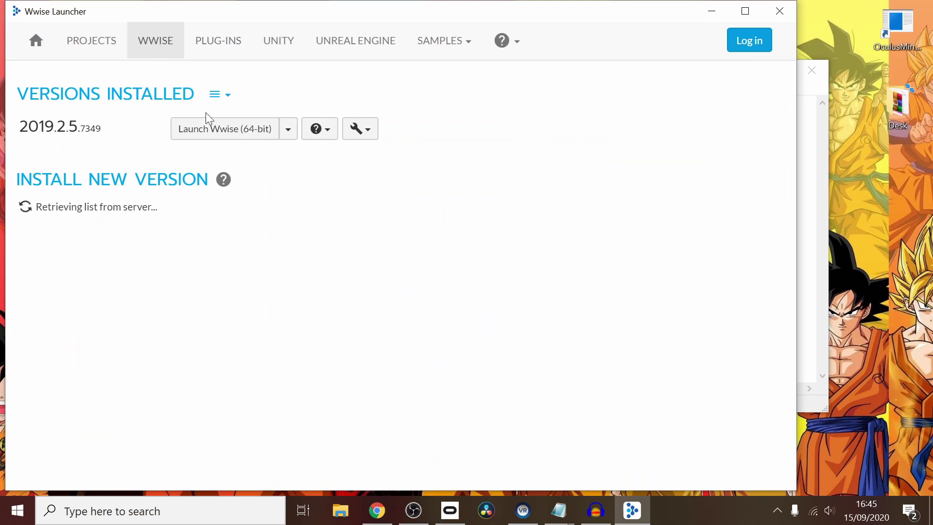
{"action": "left_click", "coordinate": [213, 135]}
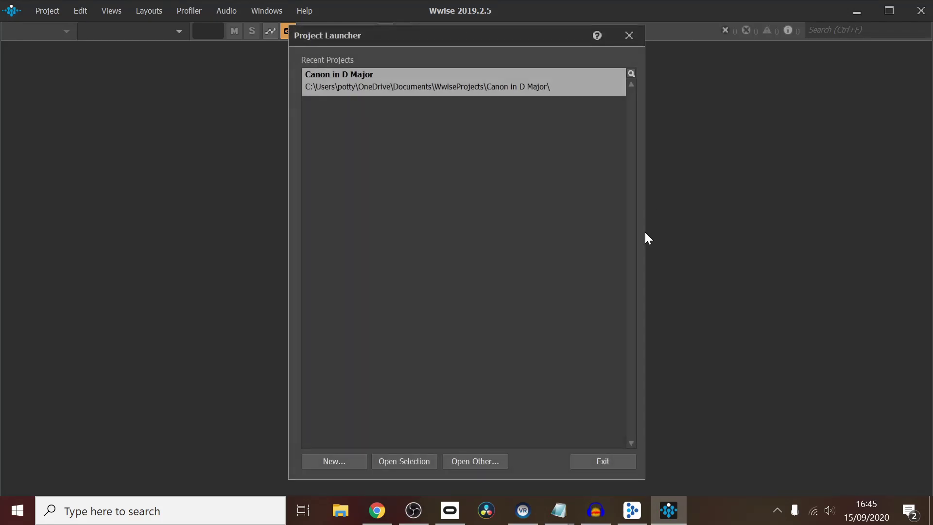
- Create a new Wwise project named 'Canon' with no factory assets selected
{"action": "left_click", "coordinate": [351, 465]}
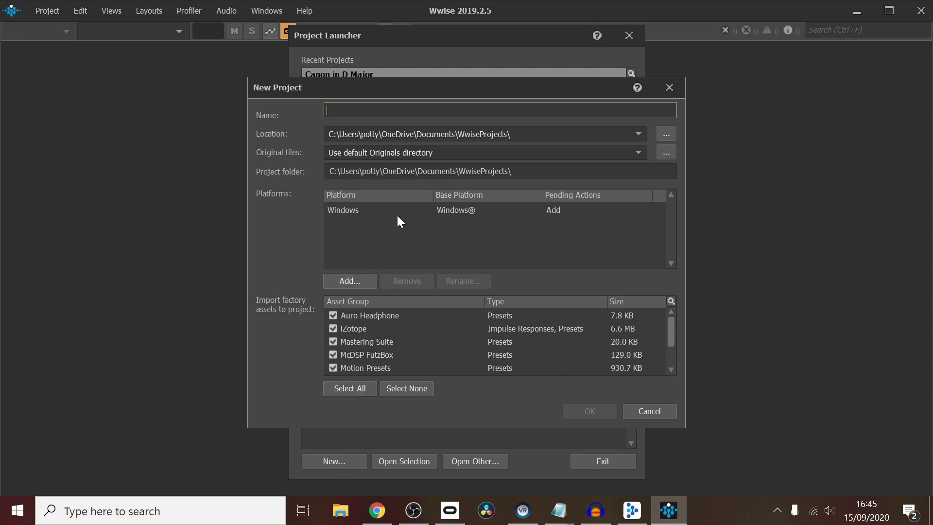
{"action": "type", "text": "Canp"}
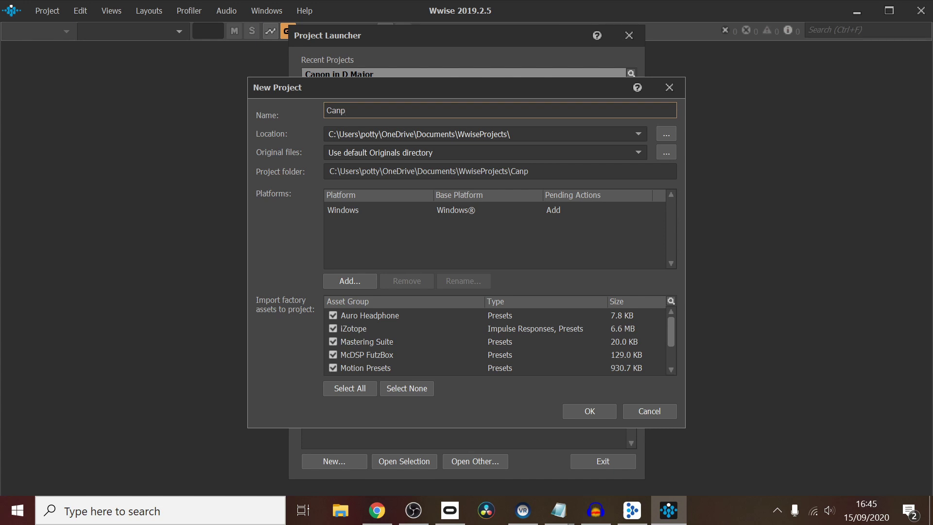
{"action": "key", "text": "BackSpace"}
{"action": "type", "text": "on"}
{"action": "left_click", "coordinate": [410, 391]}
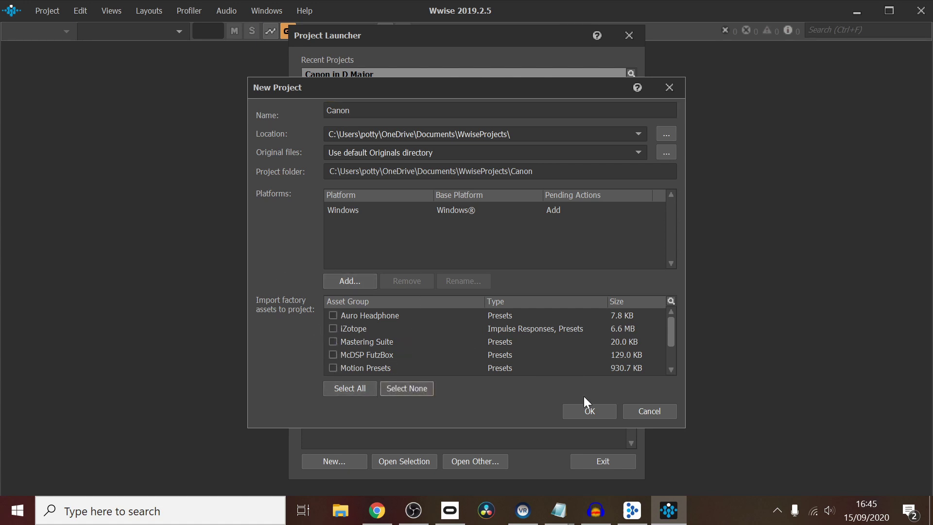
{"action": "left_click", "coordinate": [588, 412]}
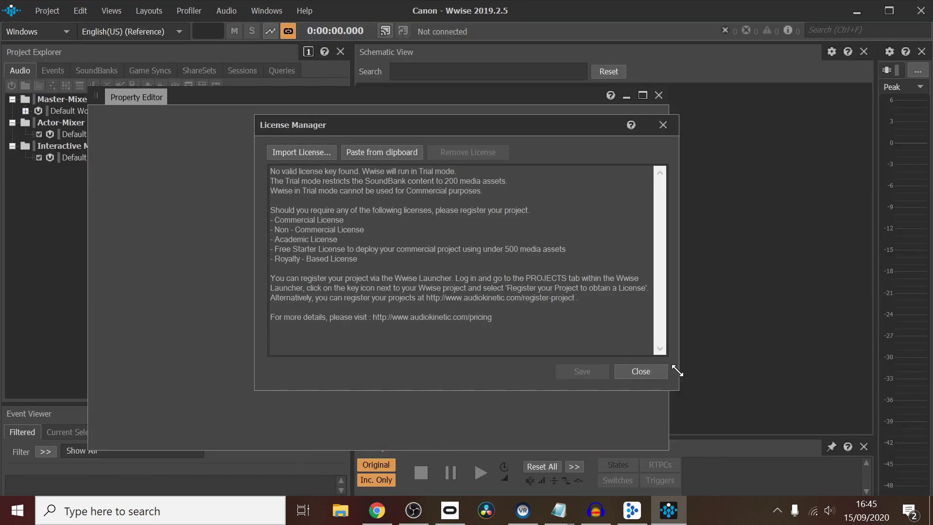
- Dismiss the trial notice and import Canon in D Major.wav from the Desktop as a Sound SFX
{"action": "left_click", "coordinate": [651, 374]}
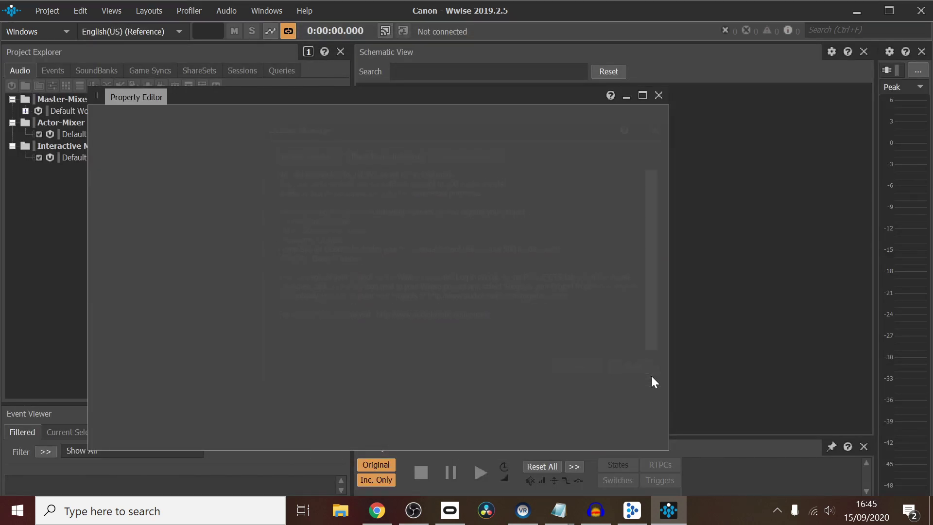
{"action": "left_click", "coordinate": [659, 95]}
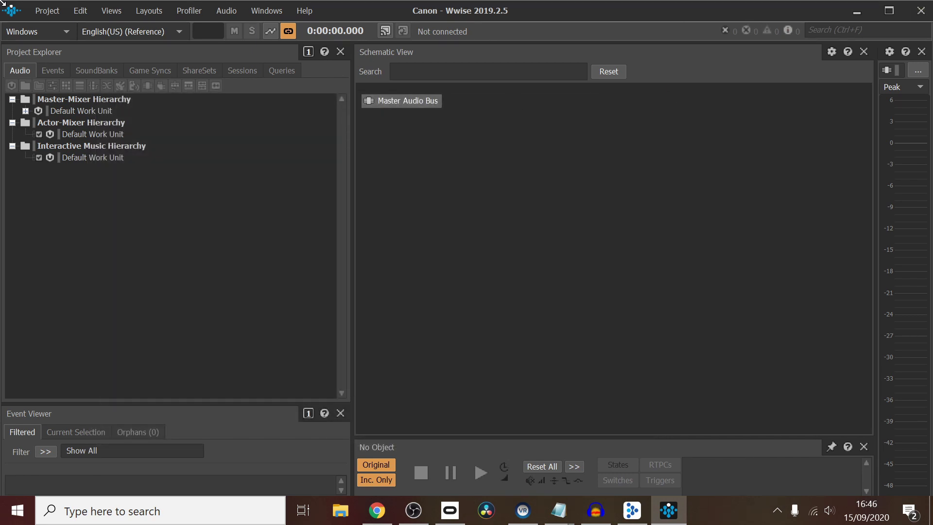
{"action": "left_click", "coordinate": [43, 13]}
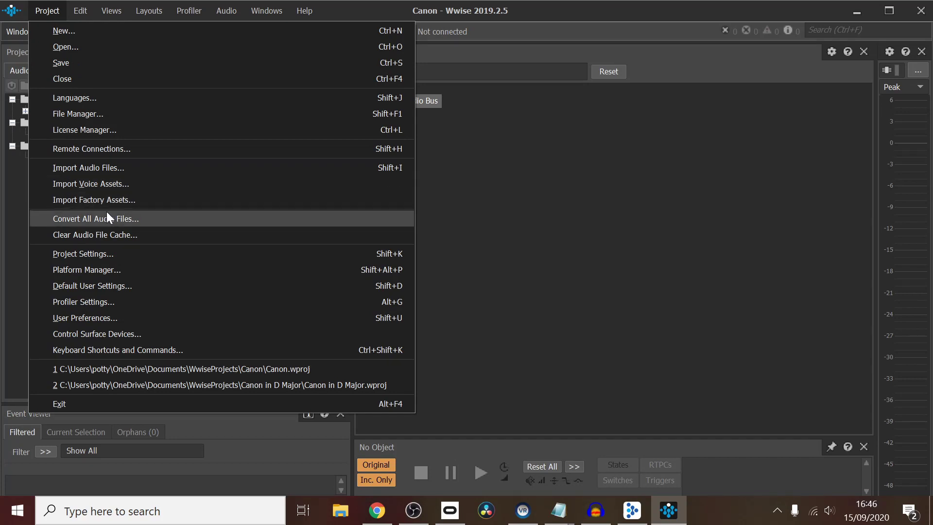
{"action": "left_click", "coordinate": [102, 168]}
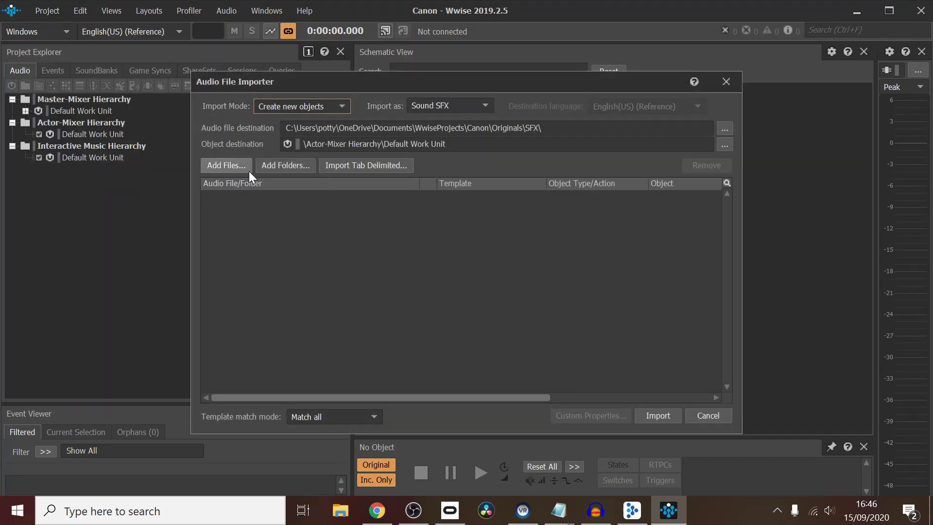
{"action": "left_click", "coordinate": [245, 169]}
{"action": "scroll", "coordinate": [243, 208], "scroll_direction": "up", "scroll_amount": 5}
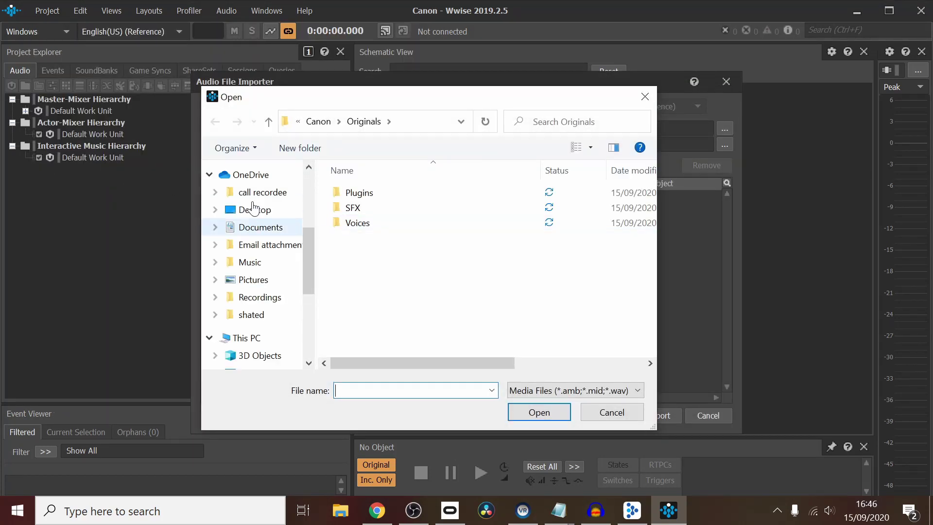
{"action": "scroll", "coordinate": [253, 208], "scroll_direction": "up", "scroll_amount": 3}
{"action": "left_click", "coordinate": [250, 198]}
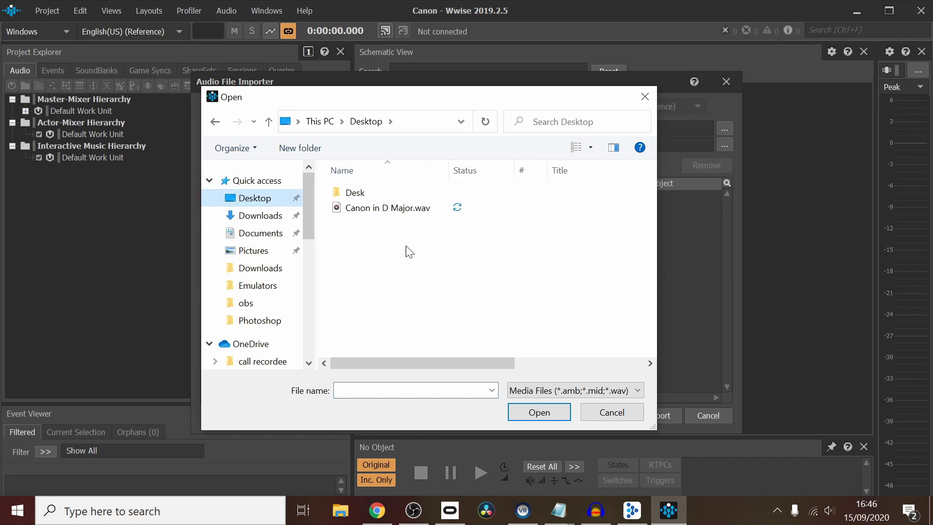
{"action": "double_click", "coordinate": [405, 207]}
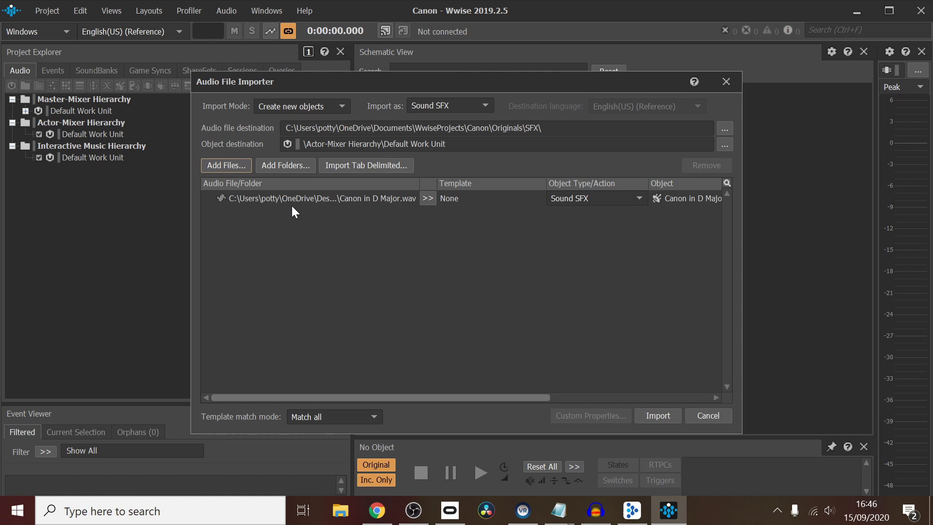
{"action": "left_click", "coordinate": [650, 416]}
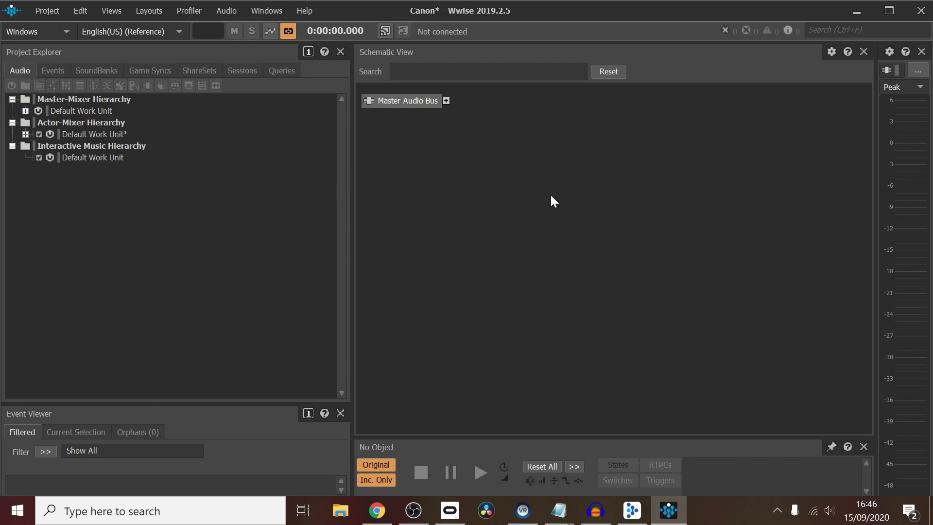
- Reapply the Schematic layout from the Layouts menu
{"action": "left_click", "coordinate": [257, 13]}
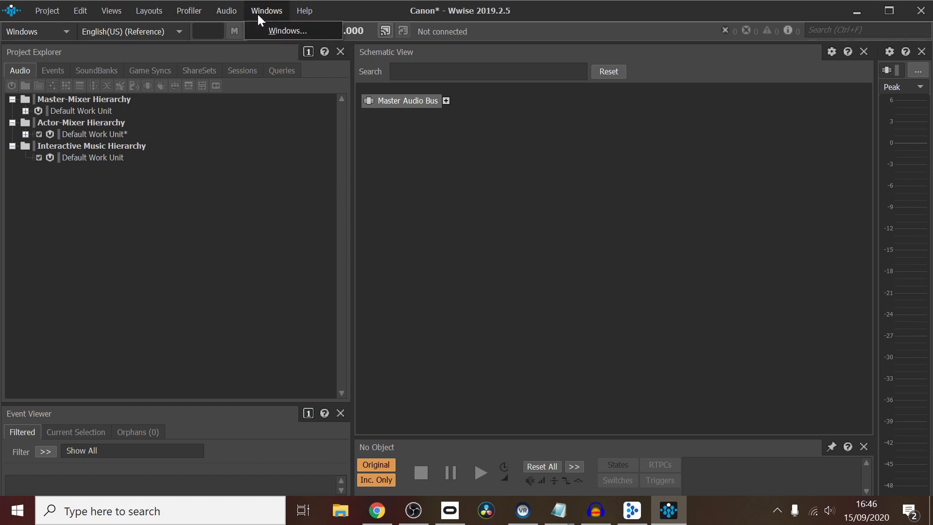
{"action": "mouse_move", "coordinate": [162, 7]}
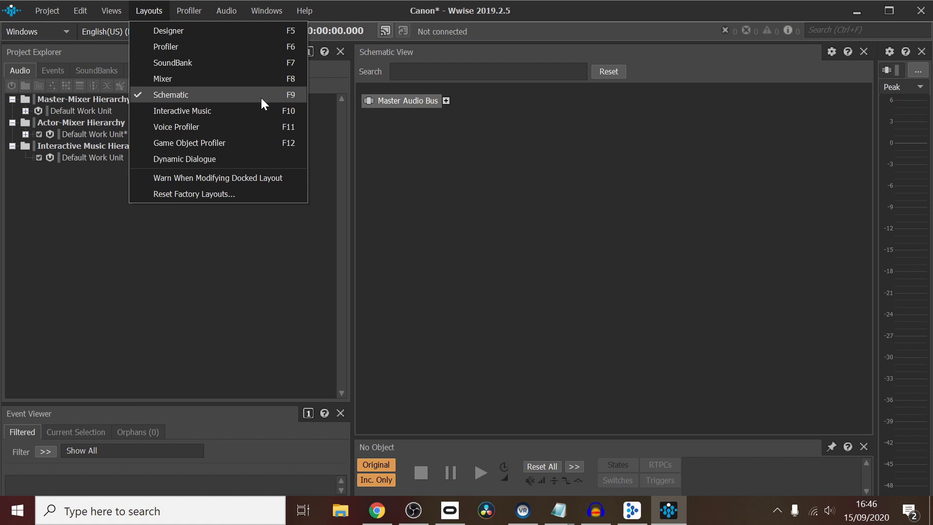
{"action": "left_click", "coordinate": [288, 92]}
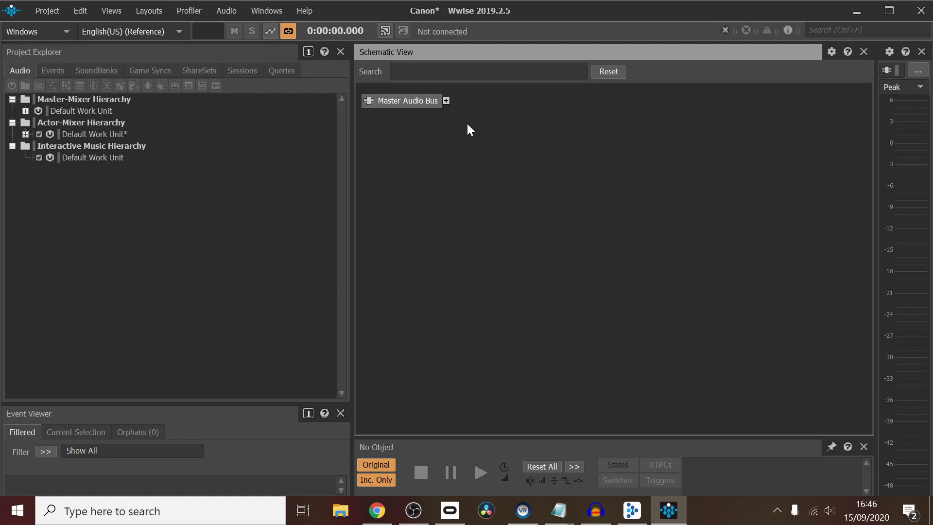
- Edit Canon in D Major under Master Audio Bus and open its Default Conversion Settings
{"action": "left_click", "coordinate": [448, 100]}
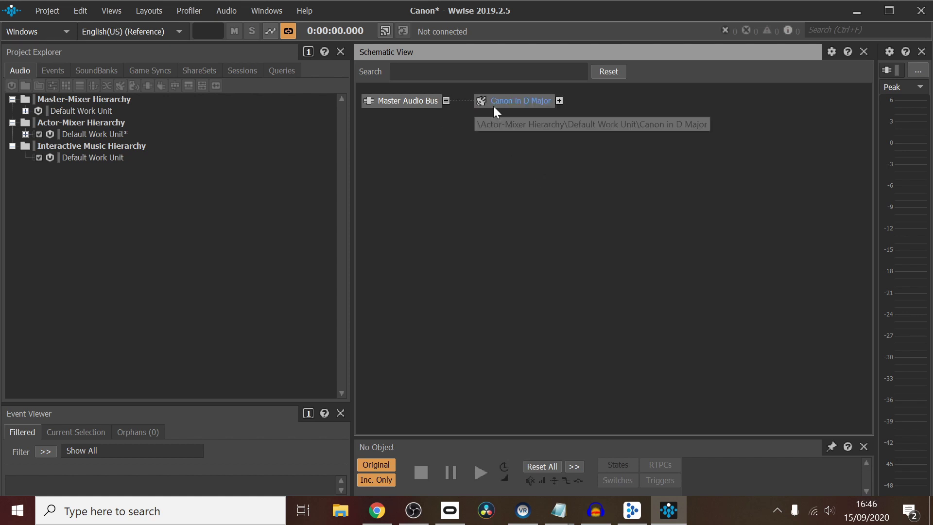
{"action": "right_click", "coordinate": [521, 103]}
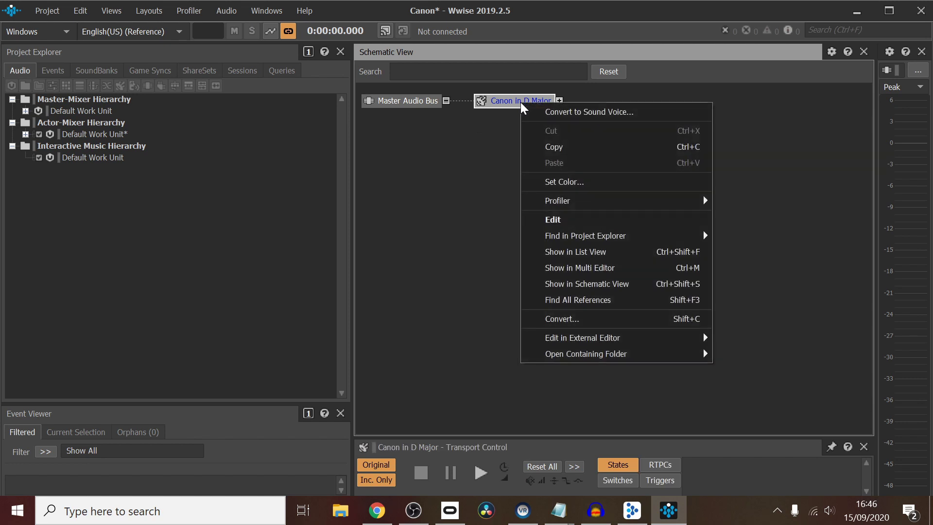
{"action": "left_click", "coordinate": [582, 222]}
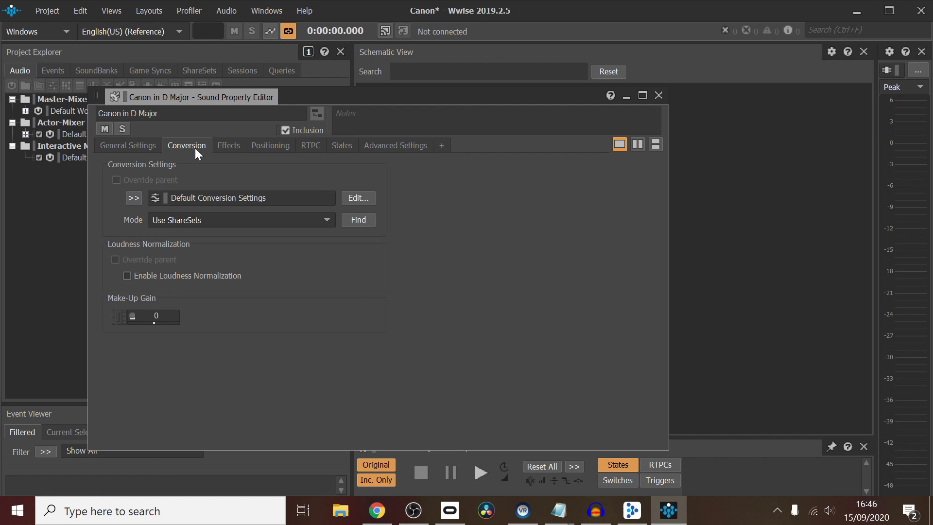
{"action": "left_click", "coordinate": [362, 199]}
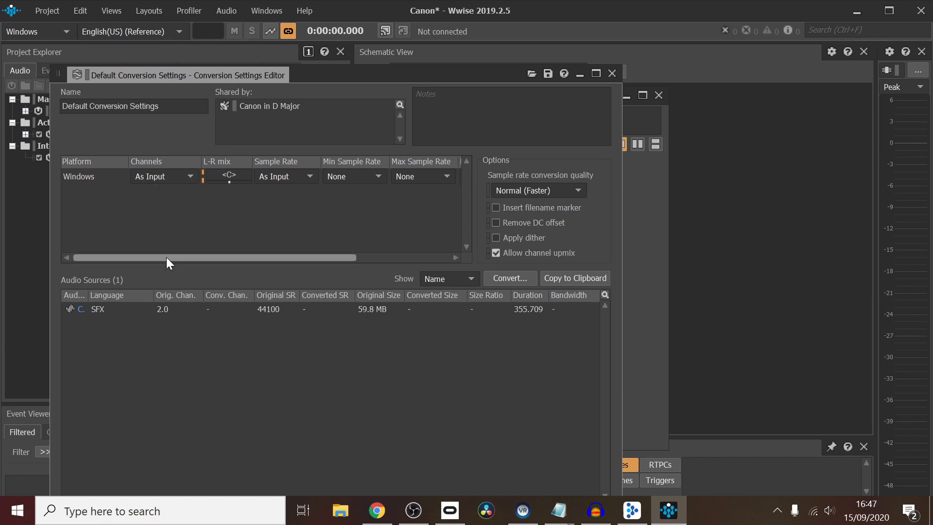
- Set the conversion format to Vorbis and convert Canon in D Major for the Windows platform
{"action": "left_click_drag", "start_coordinate": [121, 256], "coordinate": [238, 248]}
{"action": "left_click", "coordinate": [391, 176]}
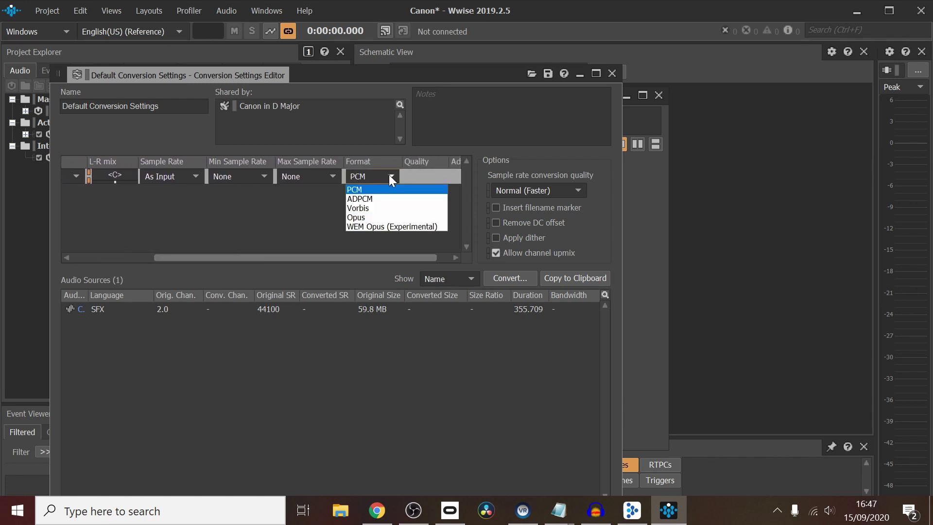
{"action": "left_click", "coordinate": [372, 209]}
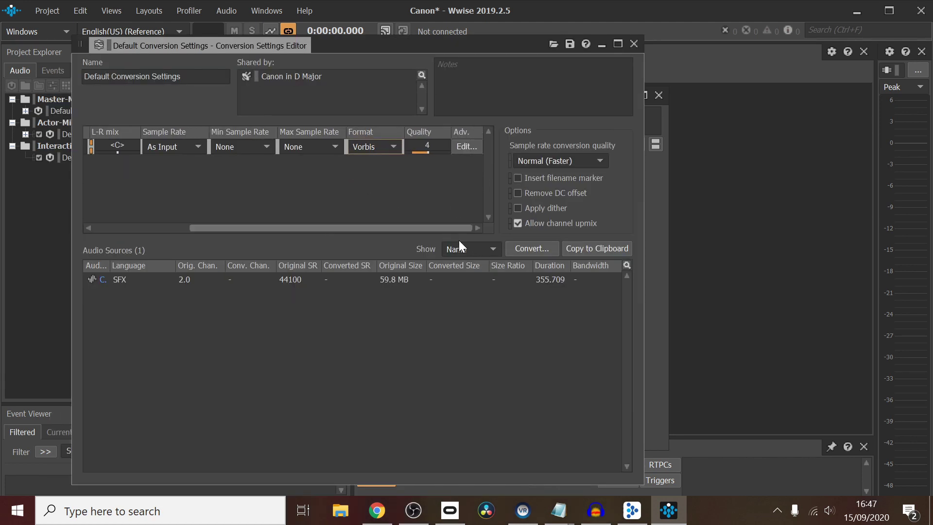
{"action": "left_click", "coordinate": [537, 250]}
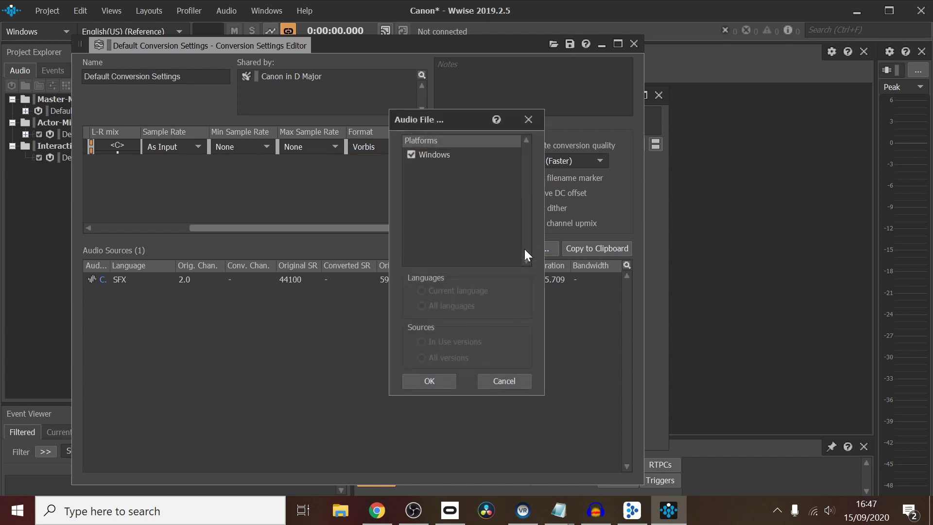
{"action": "left_click", "coordinate": [440, 384]}
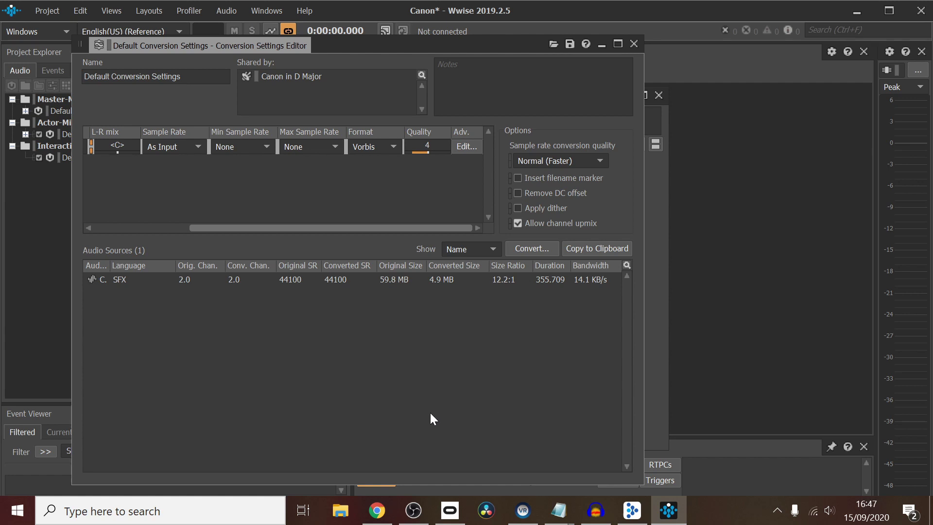
- Locate and select Canon in D Major_3F75BDB9.wem in Documents\WwiseProjects\Canon\.cache\Windows\SFX
{"action": "left_click", "coordinate": [342, 511]}
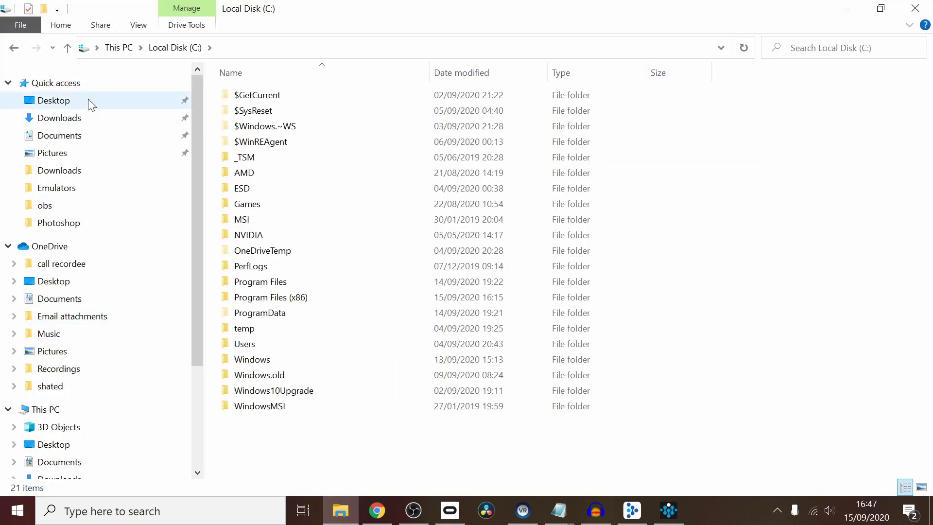
{"action": "left_click", "coordinate": [84, 137]}
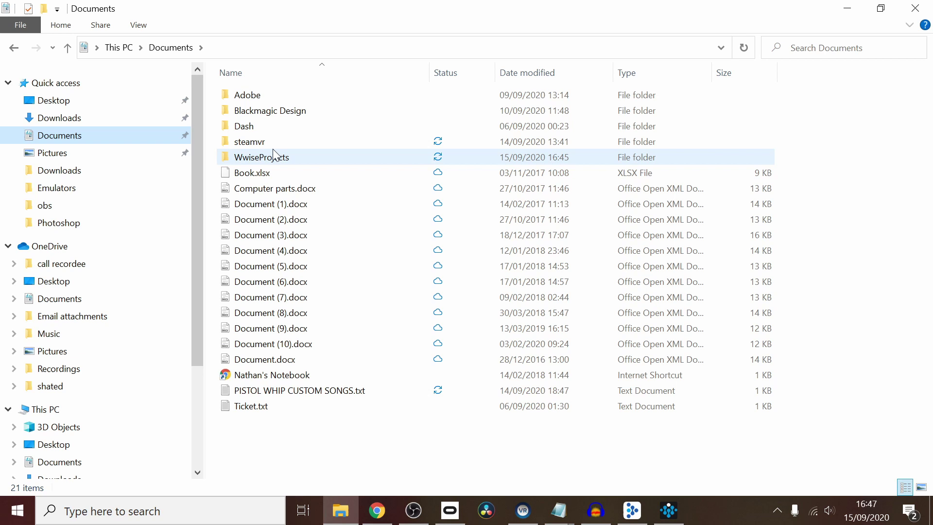
{"action": "double_click", "coordinate": [275, 150]}
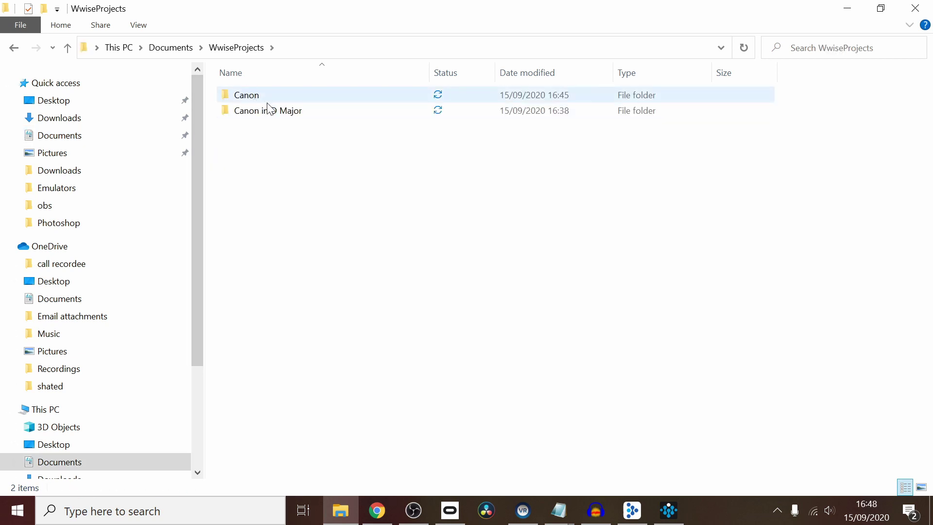
{"action": "mouse_move", "coordinate": [267, 115]}
{"action": "double_click", "coordinate": [250, 104]}
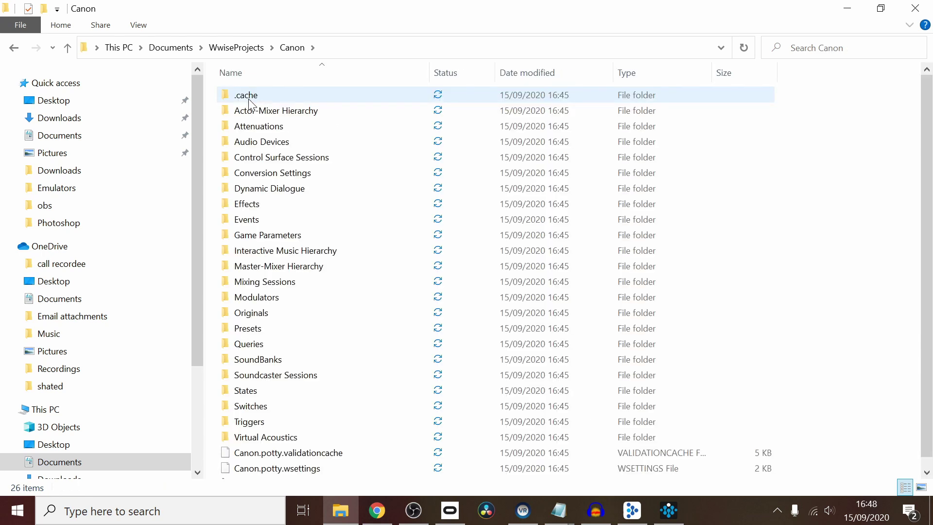
{"action": "double_click", "coordinate": [249, 100]}
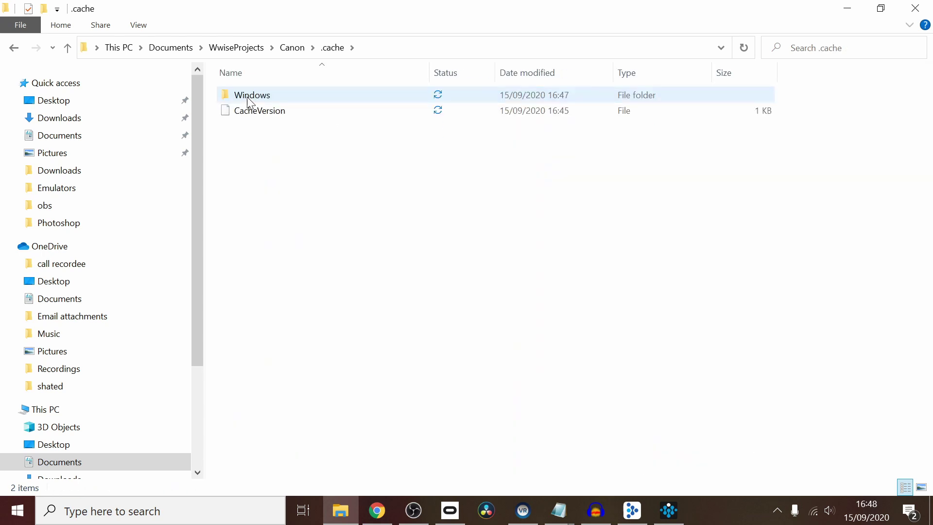
{"action": "double_click", "coordinate": [248, 99]}
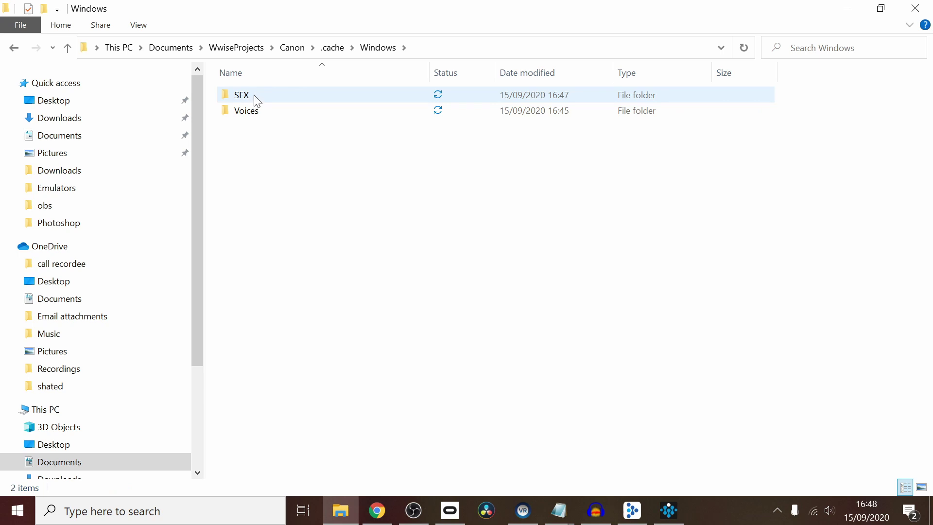
{"action": "double_click", "coordinate": [256, 100]}
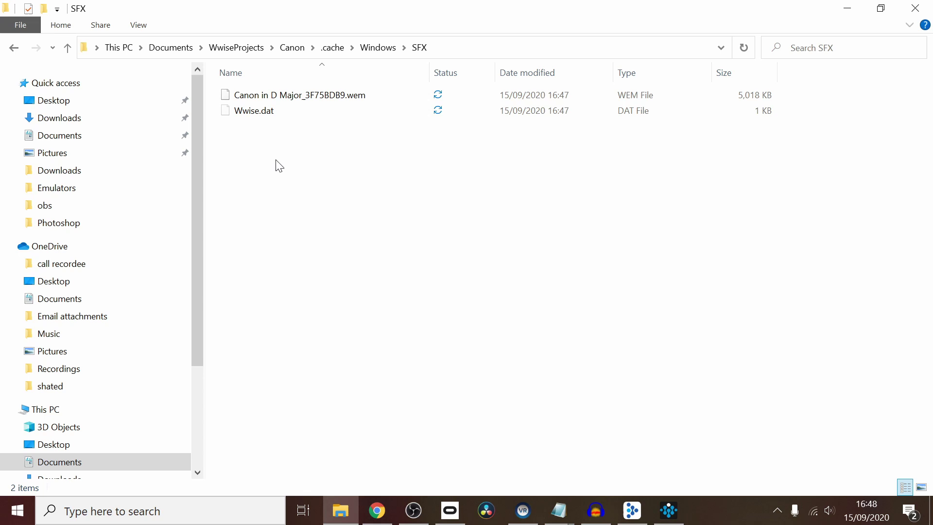
{"action": "left_click", "coordinate": [290, 100]}
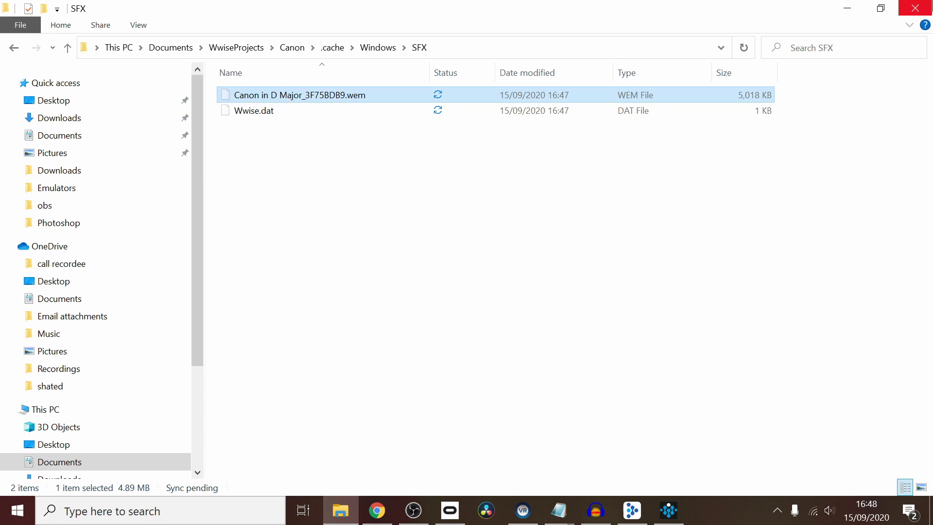
{"action": "left_click", "coordinate": [854, 14]}
- Paste Canon in D Major_3F75BDB9.wem onto the desktop beside the Canon .wav, then restore File Explorer
{"action": "left_click", "coordinate": [854, 13]}
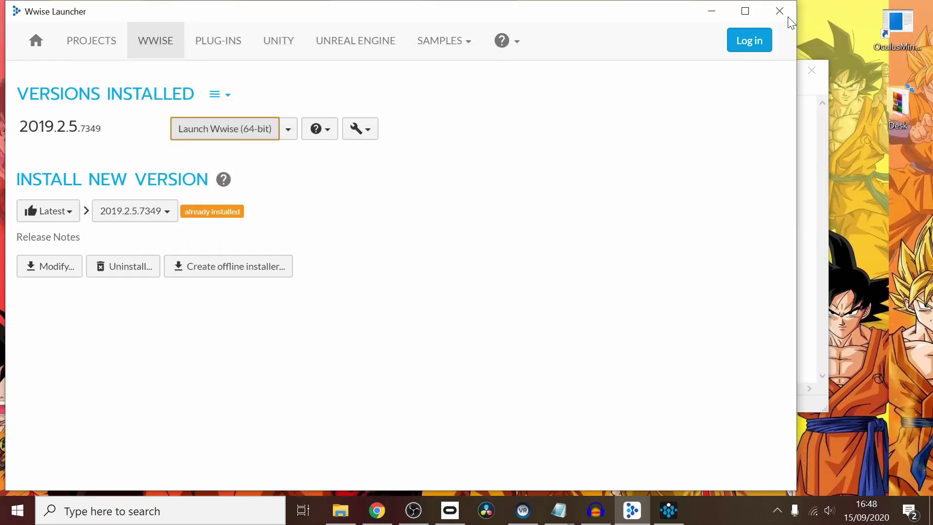
{"action": "left_click", "coordinate": [711, 11]}
{"action": "left_click", "coordinate": [744, 70]}
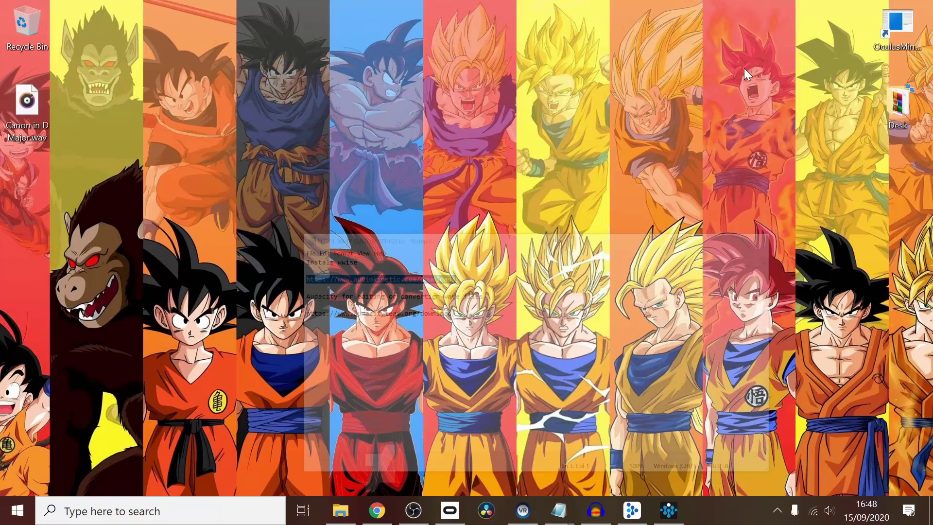
{"action": "right_click", "coordinate": [46, 228]}
{"action": "left_click", "coordinate": [112, 292]}
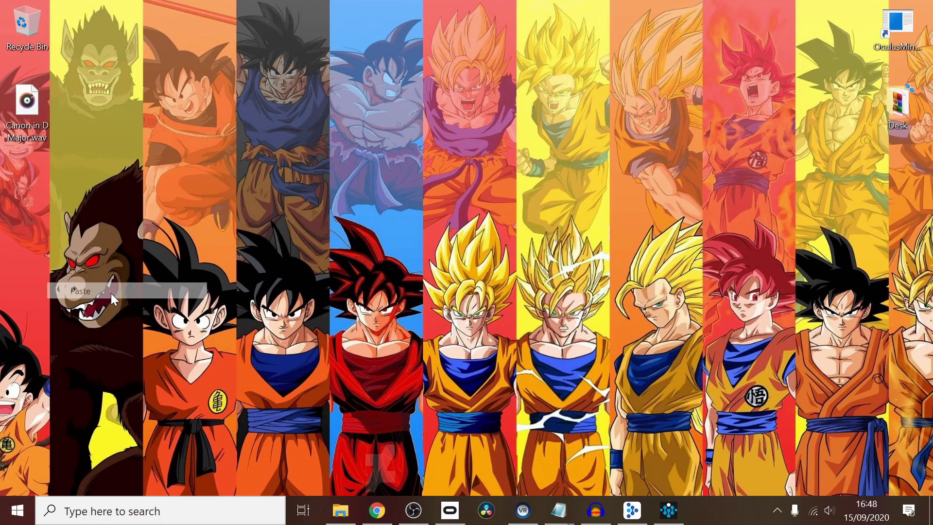
{"action": "left_click_drag", "start_coordinate": [90, 201], "coordinate": [29, 187]}
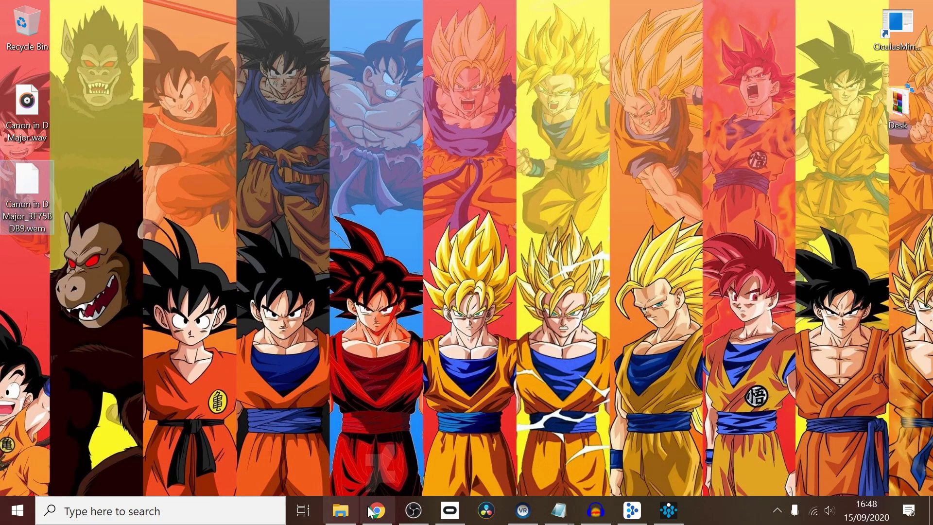
{"action": "left_click", "coordinate": [341, 511]}
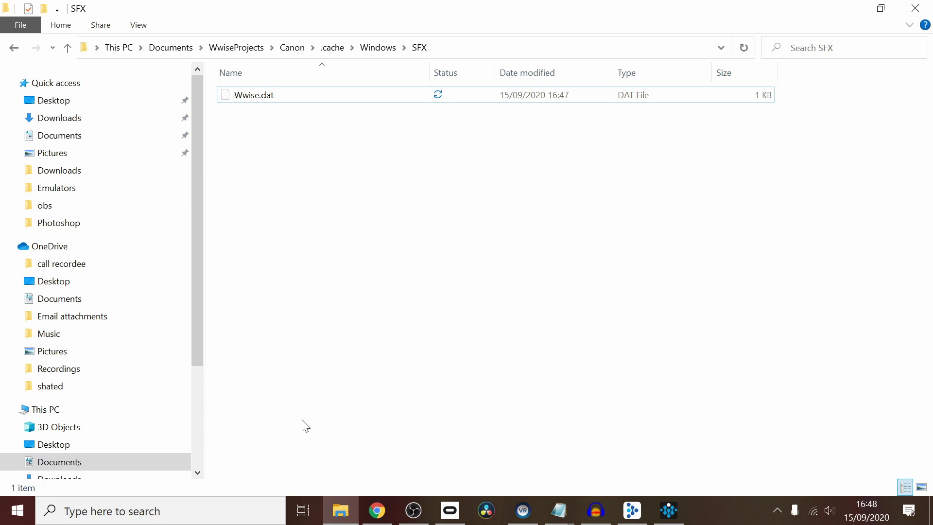
- Open E:\New Folder\Software and search it for 'pistol whip'
{"action": "scroll", "coordinate": [157, 358], "scroll_direction": "down", "scroll_amount": 3}
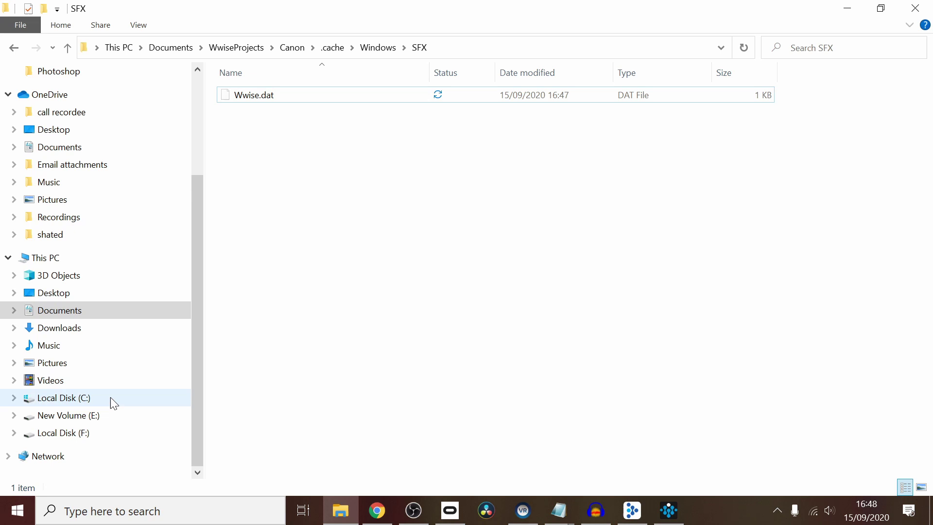
{"action": "left_click", "coordinate": [97, 415]}
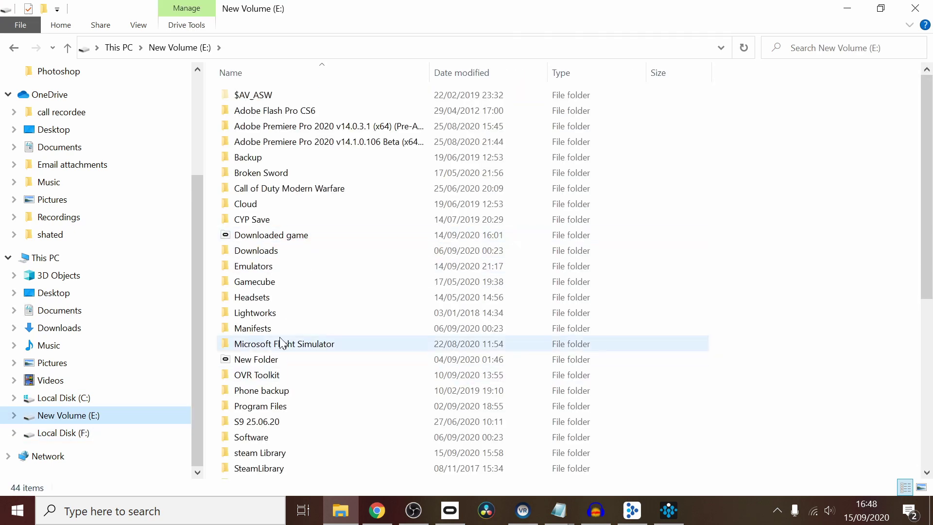
{"action": "left_click", "coordinate": [277, 364]}
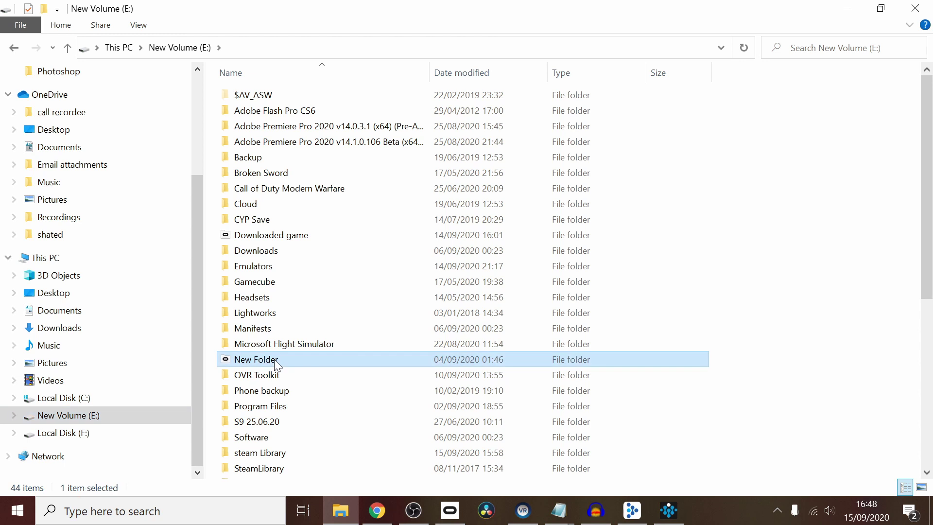
{"action": "key", "text": "g"}
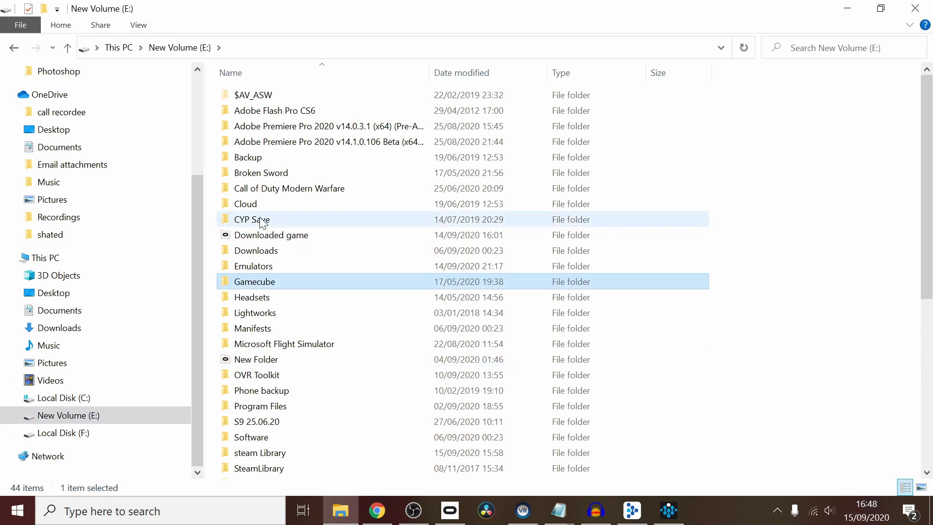
{"action": "left_click", "coordinate": [270, 362]}
{"action": "double_click", "coordinate": [269, 360]}
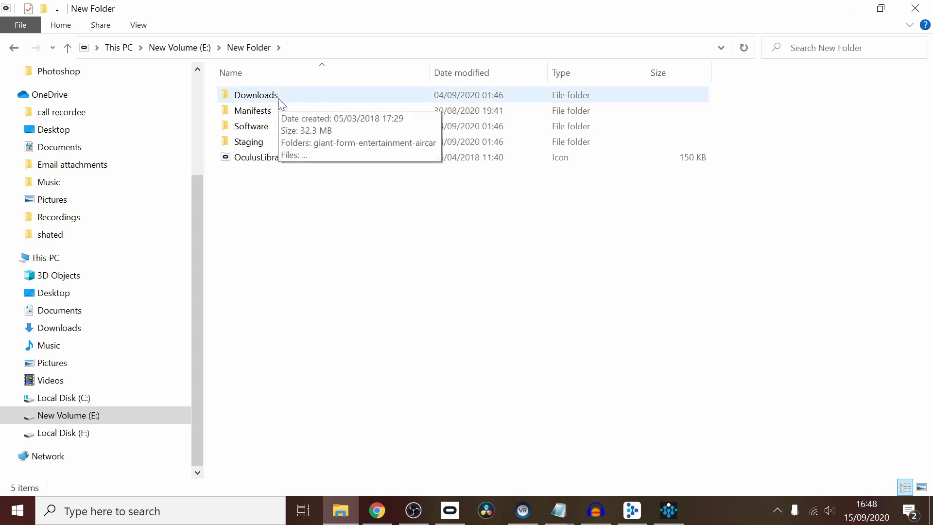
{"action": "double_click", "coordinate": [267, 122]}
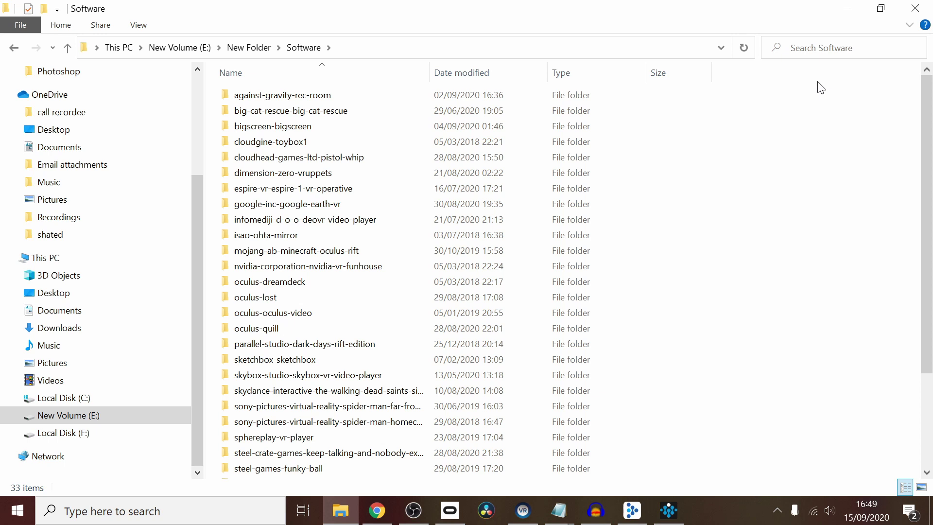
{"action": "left_click", "coordinate": [836, 54]}
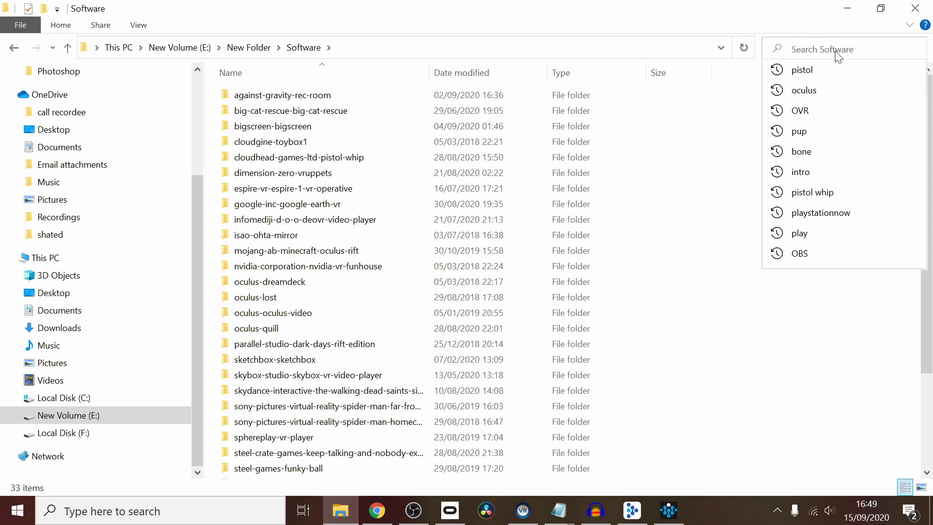
{"action": "type", "text": "pis"}
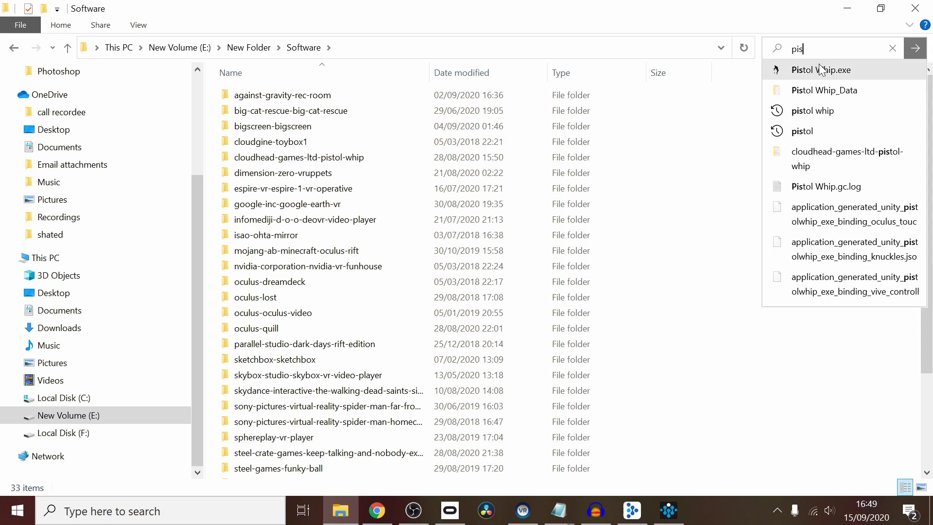
{"action": "left_click", "coordinate": [827, 104]}
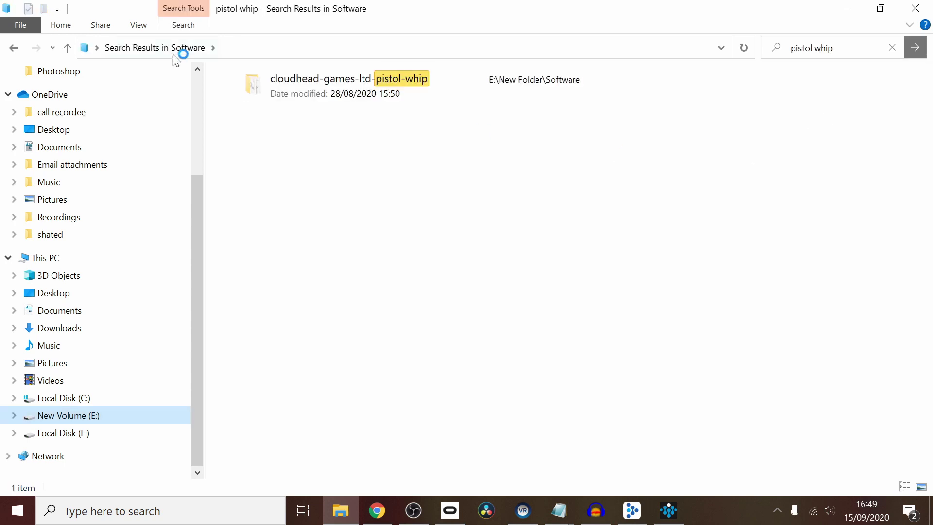
- Open Pistol Whip_Data\StreamingAssets\Audio\GeneratedSoundBanks\Windows and browse its .wem and .bnk files
{"action": "double_click", "coordinate": [327, 82]}
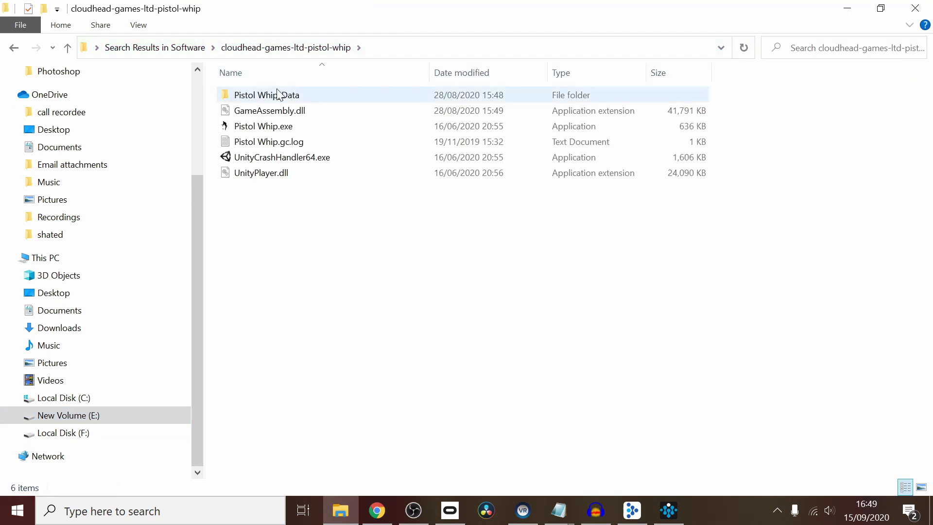
{"action": "double_click", "coordinate": [277, 92]}
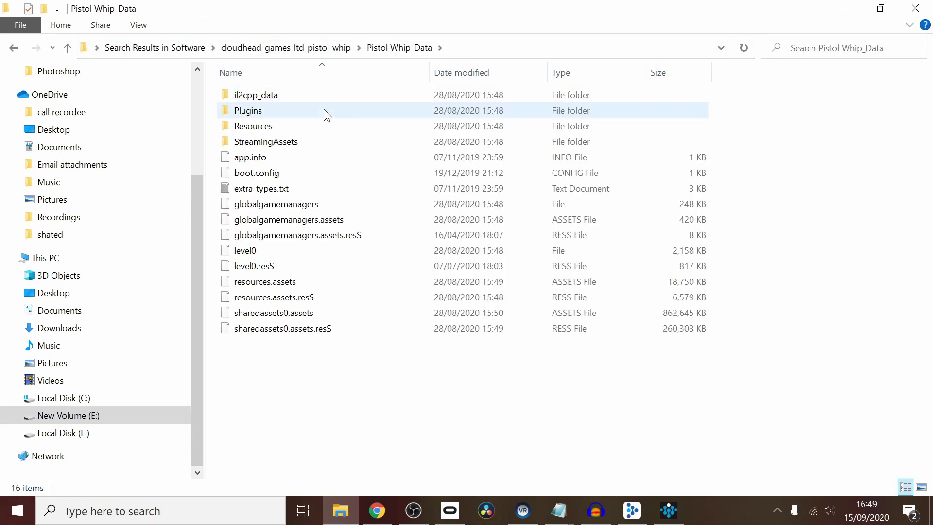
{"action": "double_click", "coordinate": [295, 142]}
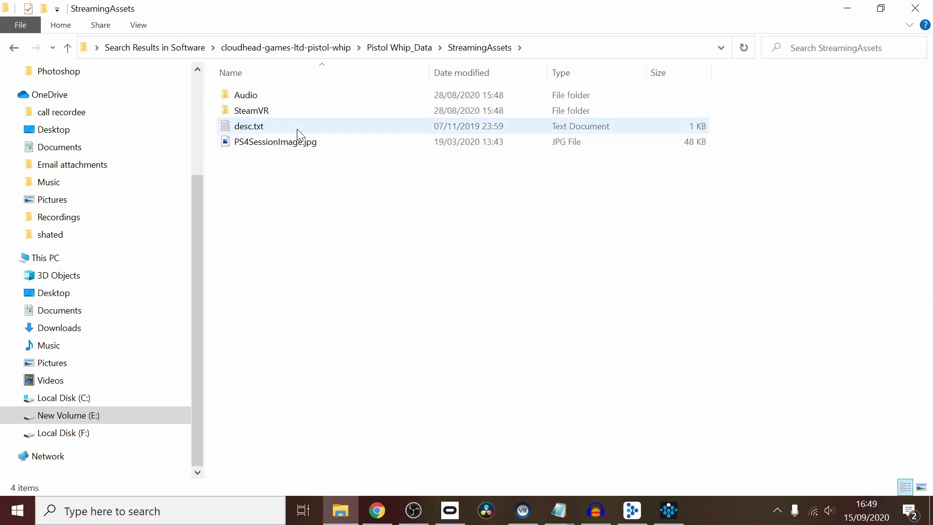
{"action": "double_click", "coordinate": [286, 95]}
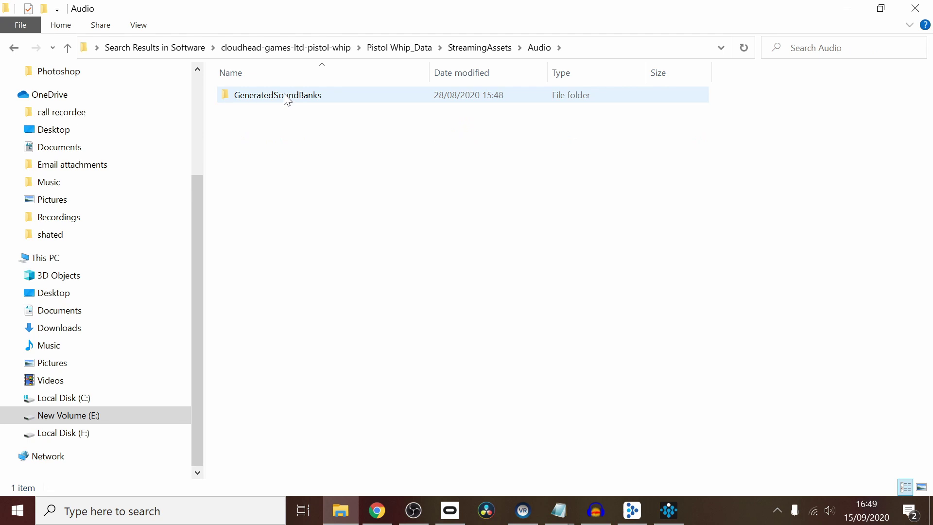
{"action": "double_click", "coordinate": [285, 95]}
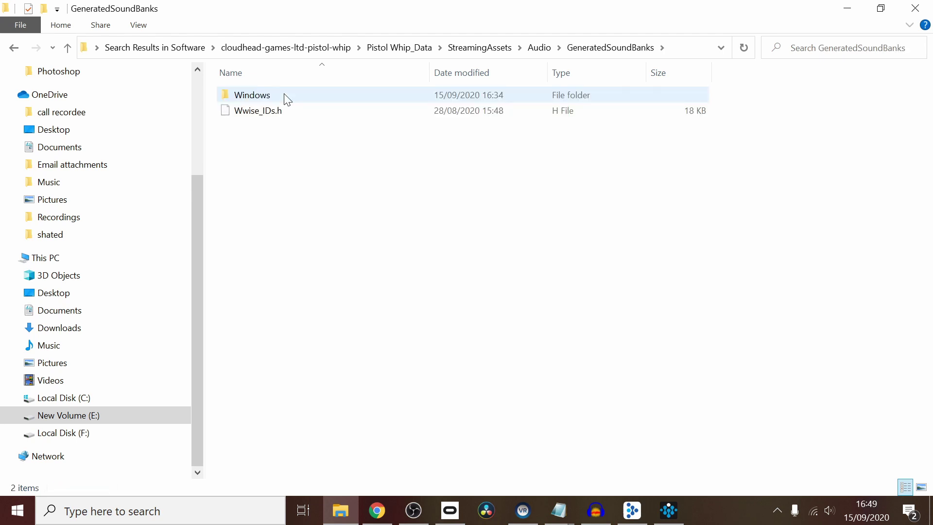
{"action": "double_click", "coordinate": [287, 96]}
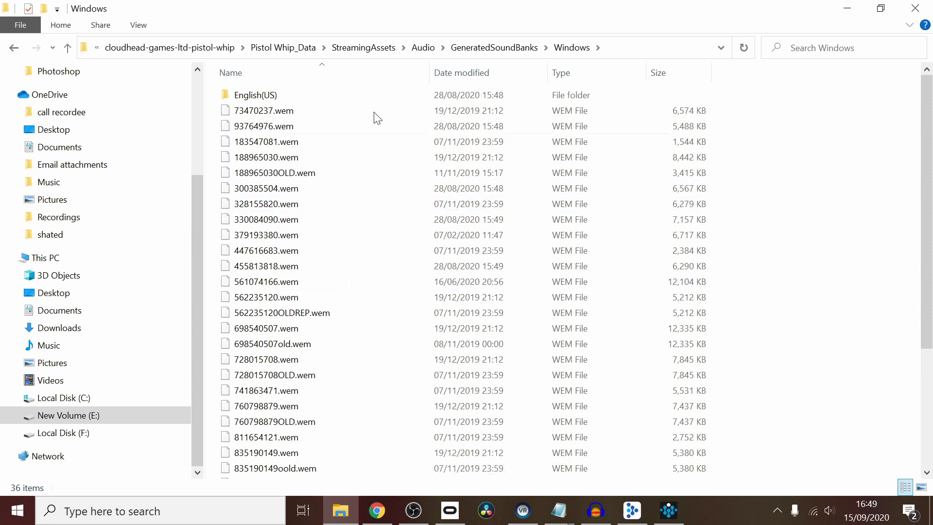
{"action": "scroll", "coordinate": [260, 241], "scroll_direction": "down", "scroll_amount": 4}
{"action": "scroll", "coordinate": [261, 248], "scroll_direction": "up", "scroll_amount": 3}
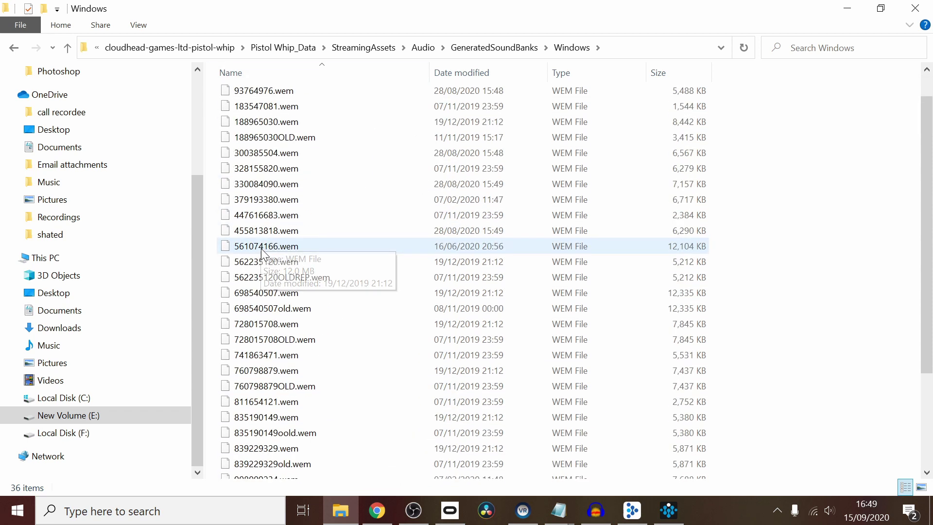
{"action": "scroll", "coordinate": [261, 250], "scroll_direction": "up", "scroll_amount": 1}
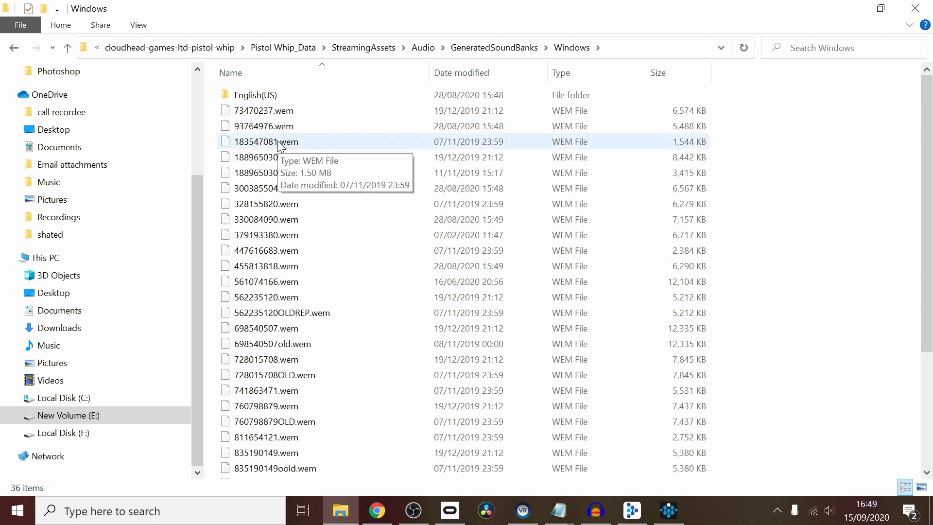
{"action": "scroll", "coordinate": [282, 146], "scroll_direction": "down", "scroll_amount": 4}
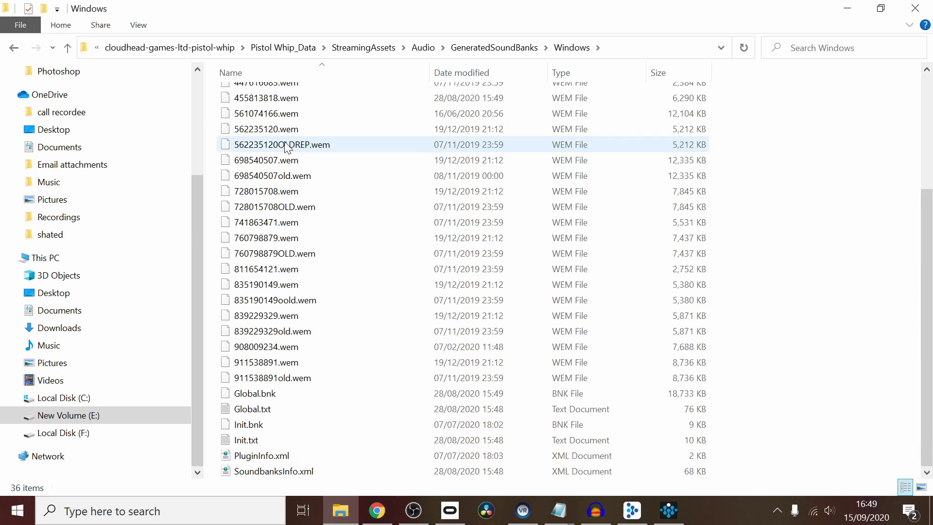
- Open Global.txt and scroll its sound list to find mus_cnk_lettinggo's ID 455813818
{"action": "double_click", "coordinate": [280, 405]}
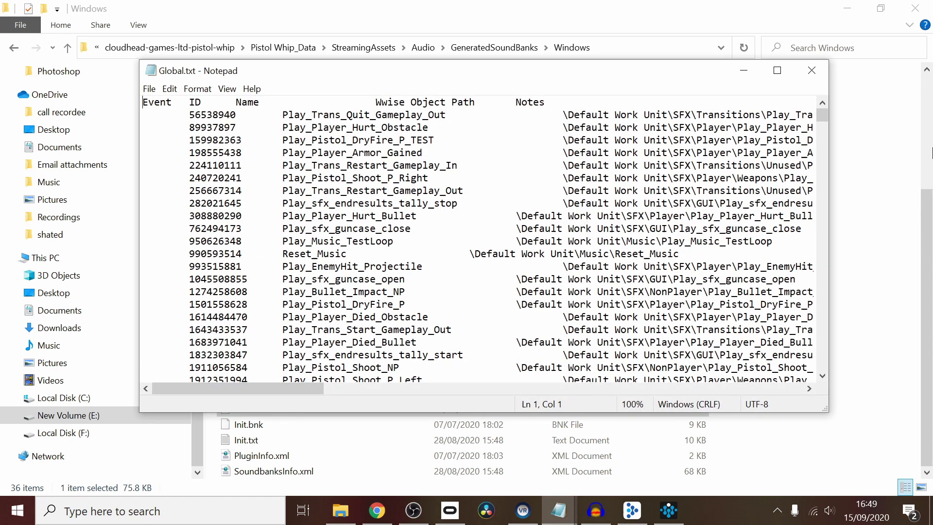
{"action": "left_click", "coordinate": [809, 115]}
{"action": "left_click_drag", "start_coordinate": [820, 121], "coordinate": [806, 389]}
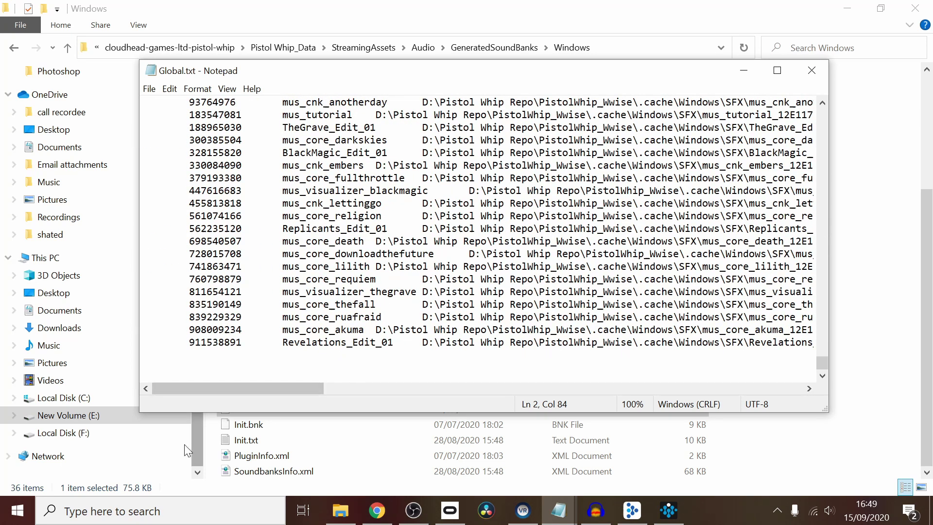
{"action": "scroll", "coordinate": [438, 243], "scroll_direction": "up", "scroll_amount": 2}
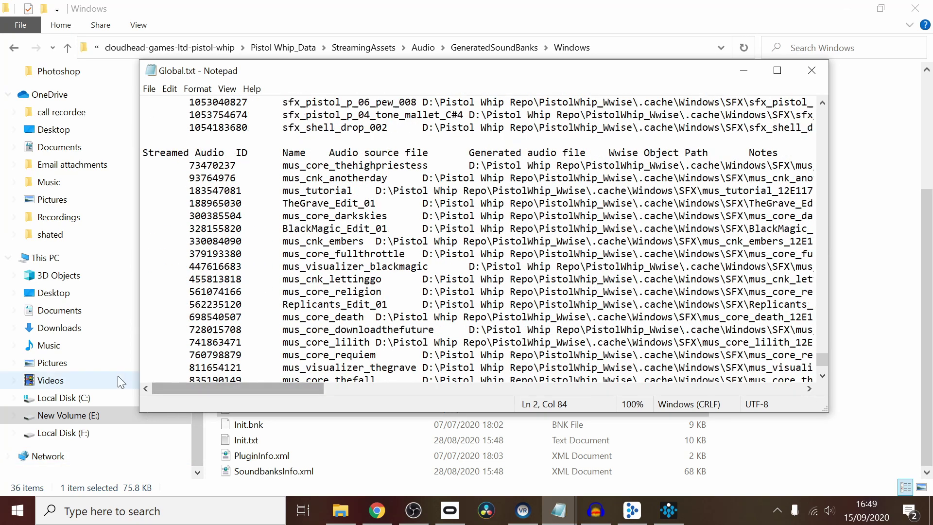
{"action": "left_click_drag", "start_coordinate": [273, 65], "coordinate": [539, 88]}
{"action": "scroll", "coordinate": [263, 180], "scroll_direction": "up", "scroll_amount": 4}
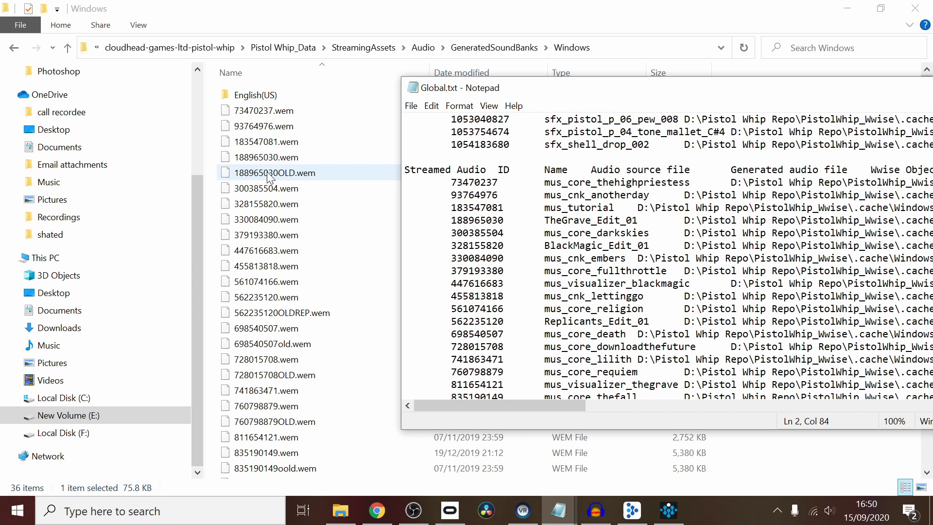
- Switch between the sound bank folder and Global.txt, then select 300385504.wem
{"action": "left_click", "coordinate": [296, 189]}
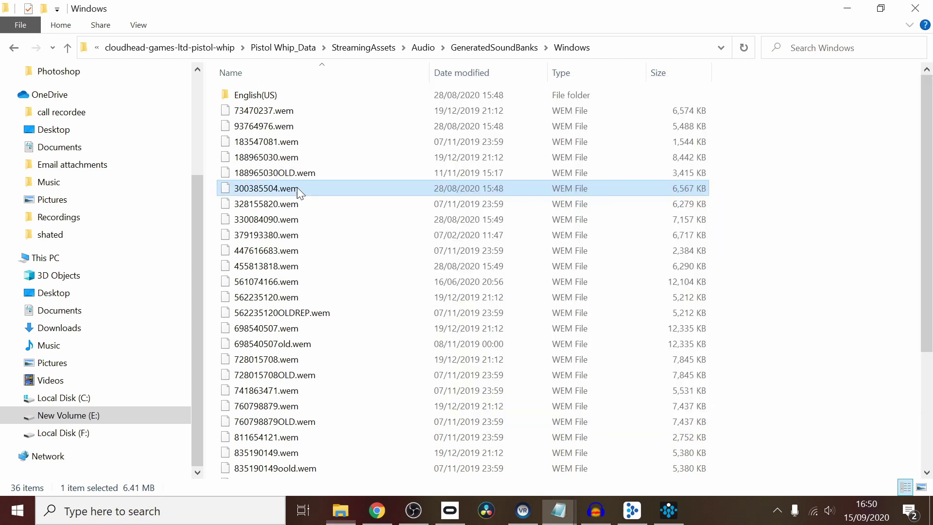
{"action": "mouse_move", "coordinate": [561, 516]}
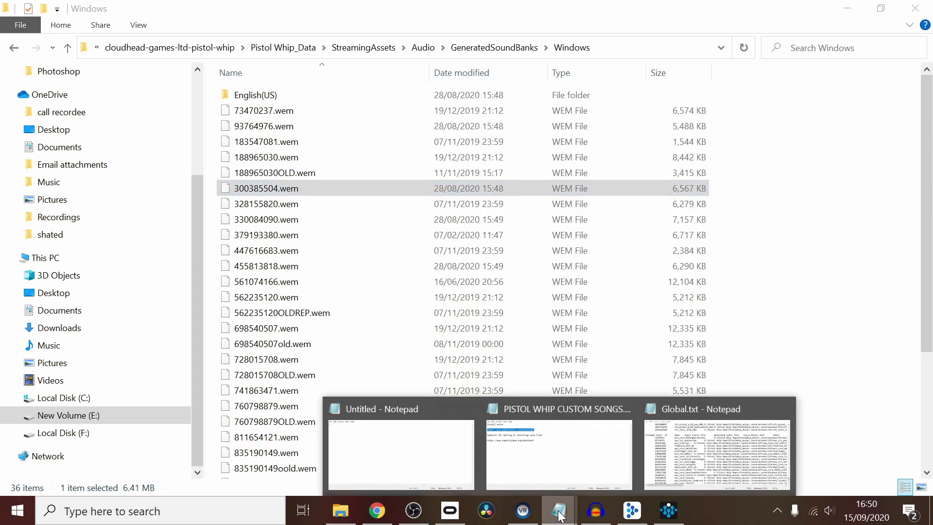
{"action": "left_click", "coordinate": [748, 450]}
{"action": "left_click", "coordinate": [236, 188]}
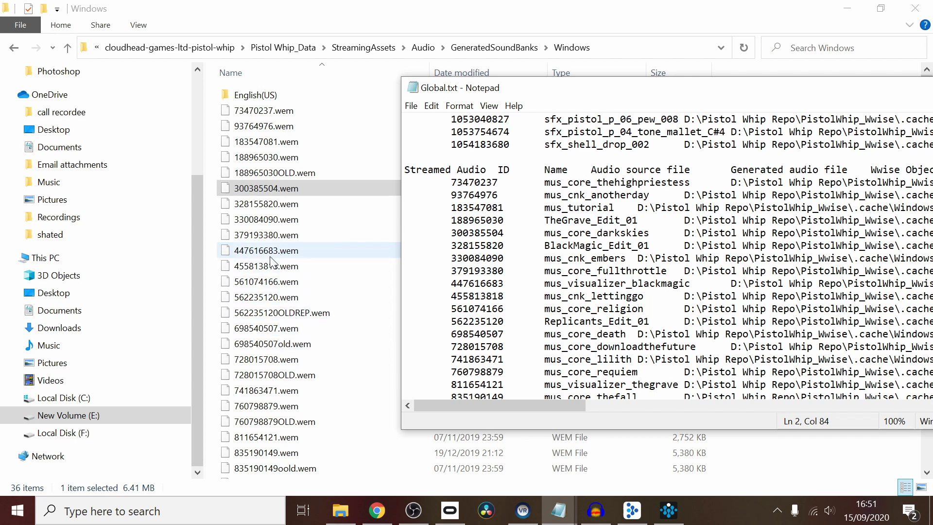
- Rename the Letting Go file 455813818.wem to 455813818old.wem as a backup
{"action": "left_click", "coordinate": [280, 270]}
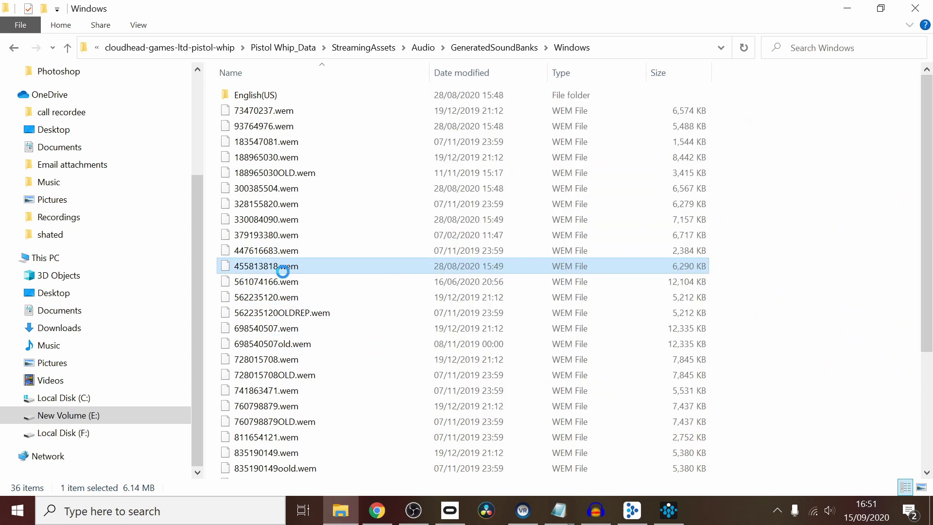
{"action": "right_click", "coordinate": [281, 270]}
{"action": "left_click", "coordinate": [364, 463]}
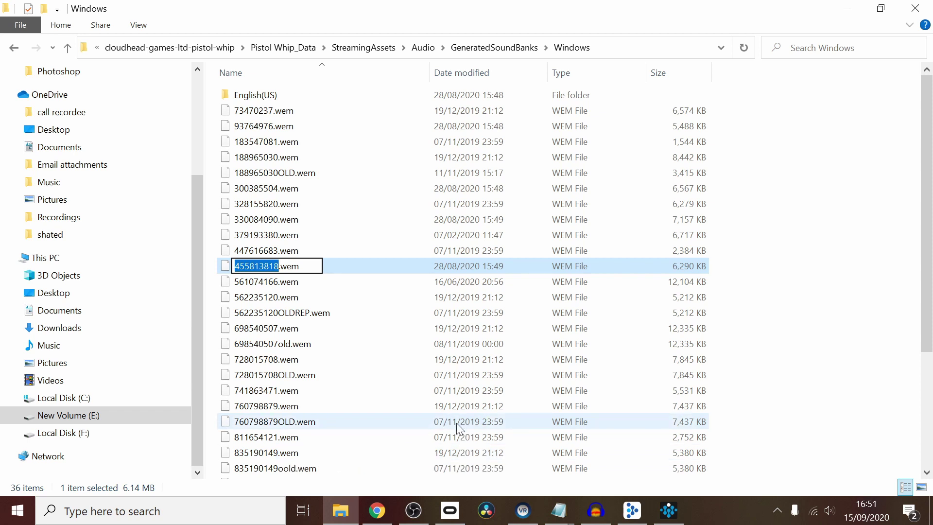
{"action": "key", "text": "Right"}
{"action": "type", "text": "old"}
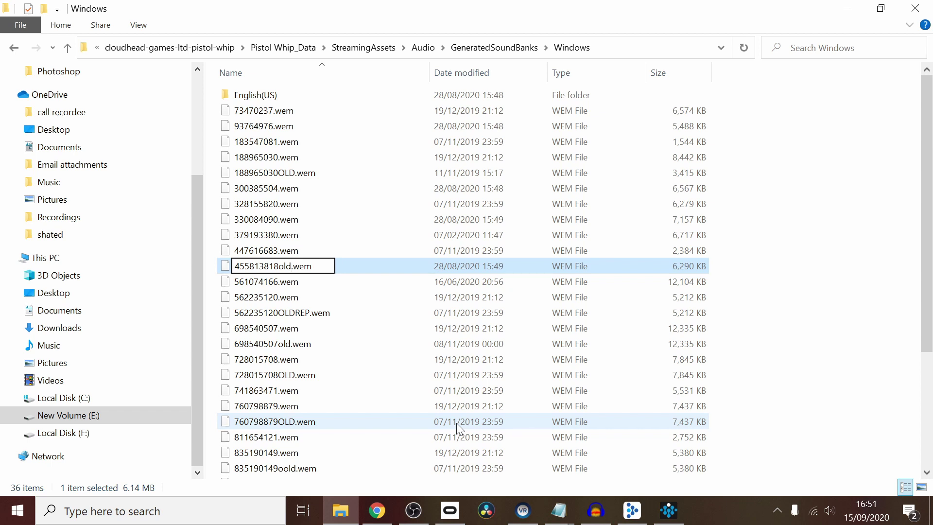
{"action": "key", "text": "Return"}
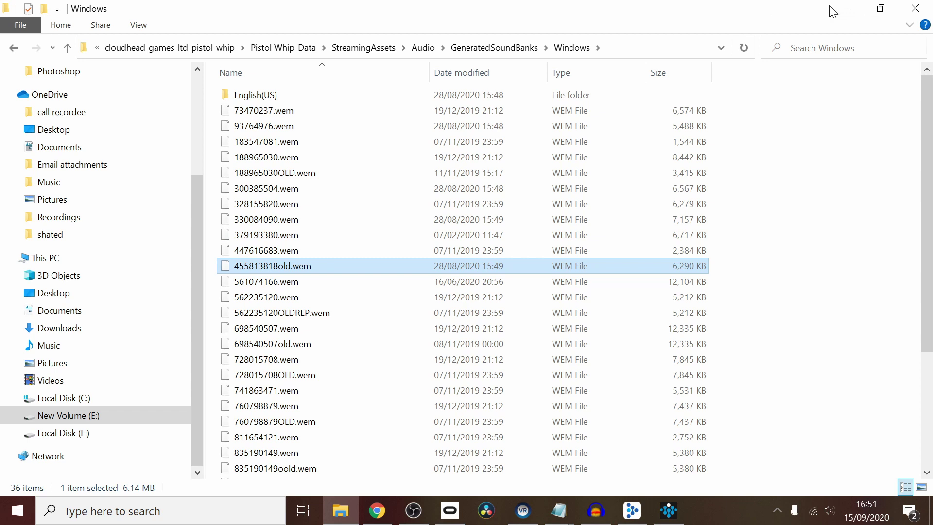
- Edit the backup file's name again and highlight its 455813818 ID
{"action": "double_click", "coordinate": [273, 266]}
{"action": "right_click", "coordinate": [271, 266]}
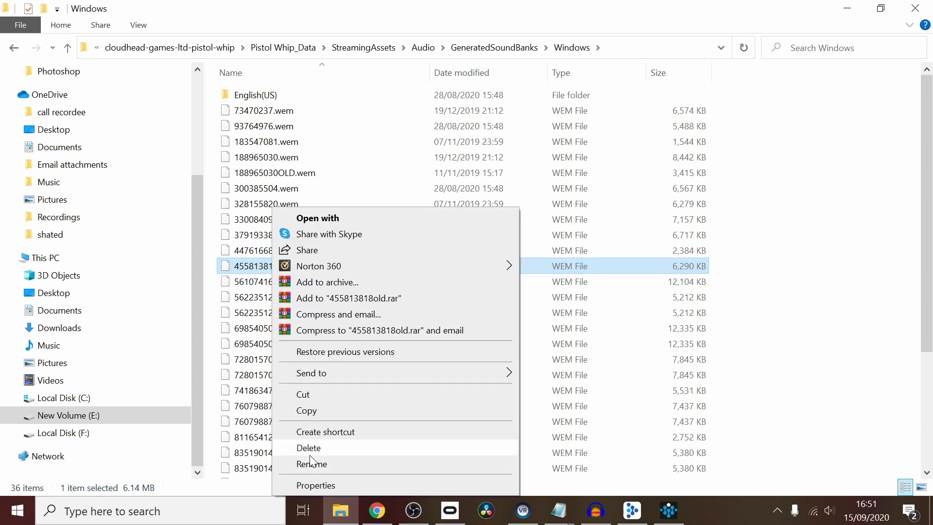
{"action": "left_click", "coordinate": [301, 462]}
{"action": "left_click", "coordinate": [279, 266]}
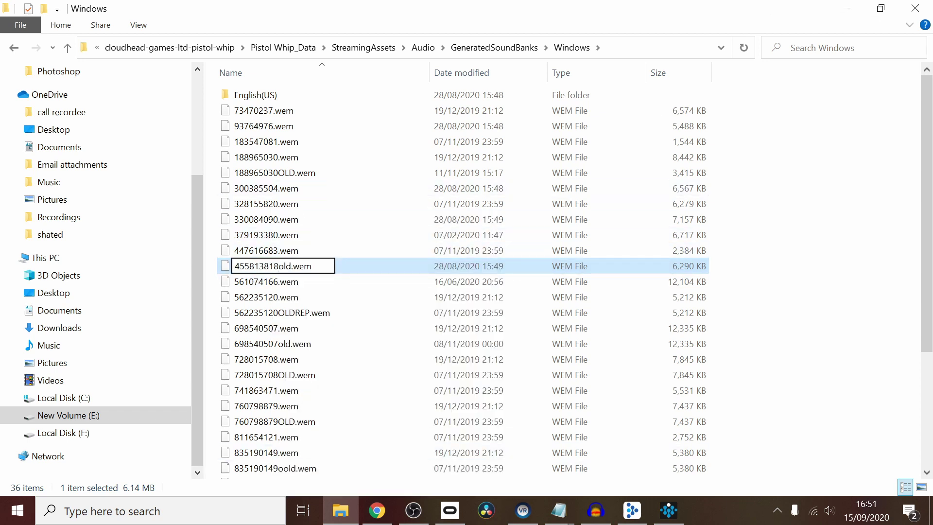
{"action": "left_click_drag", "start_coordinate": [278, 266], "coordinate": [233, 266]}
{"action": "key", "text": "ctrl+c"}
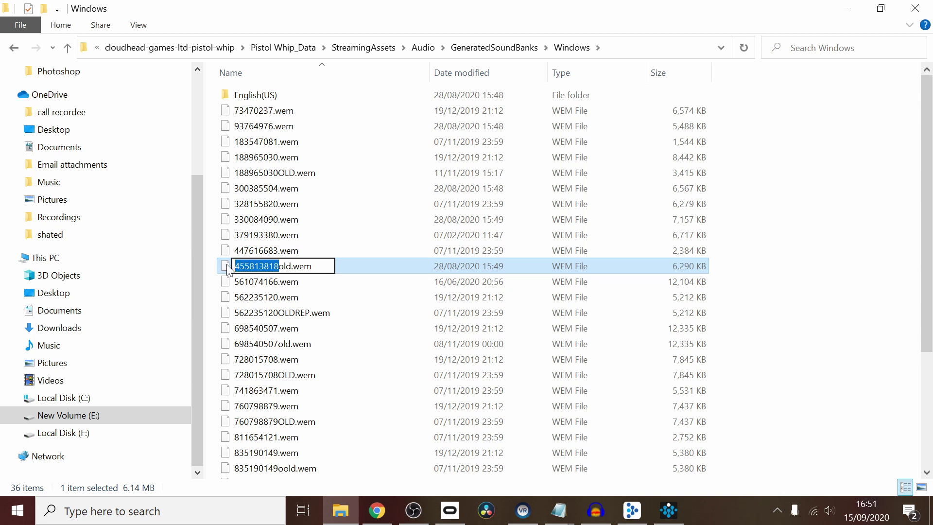
- Rename the desktop Canon in D Major .wem file to 455813818.wem
{"action": "left_click", "coordinate": [847, 8]}
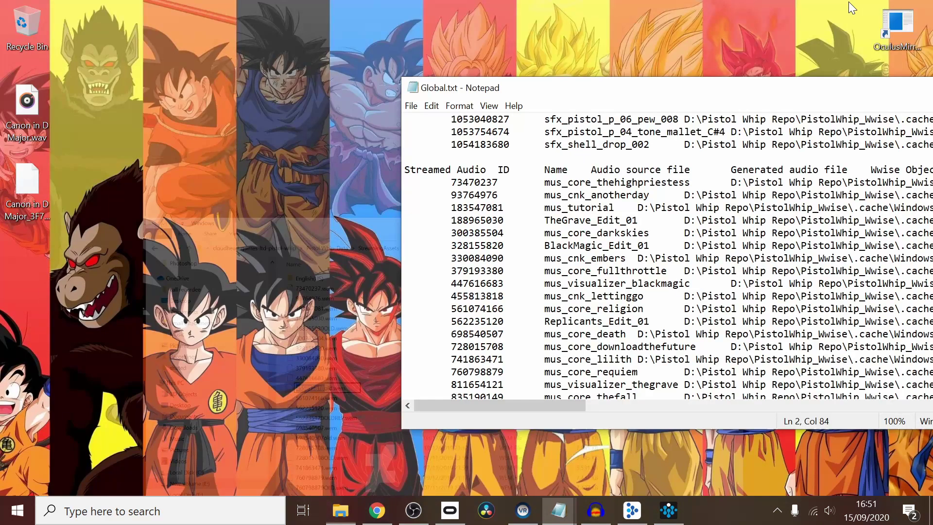
{"action": "left_click", "coordinate": [30, 177]}
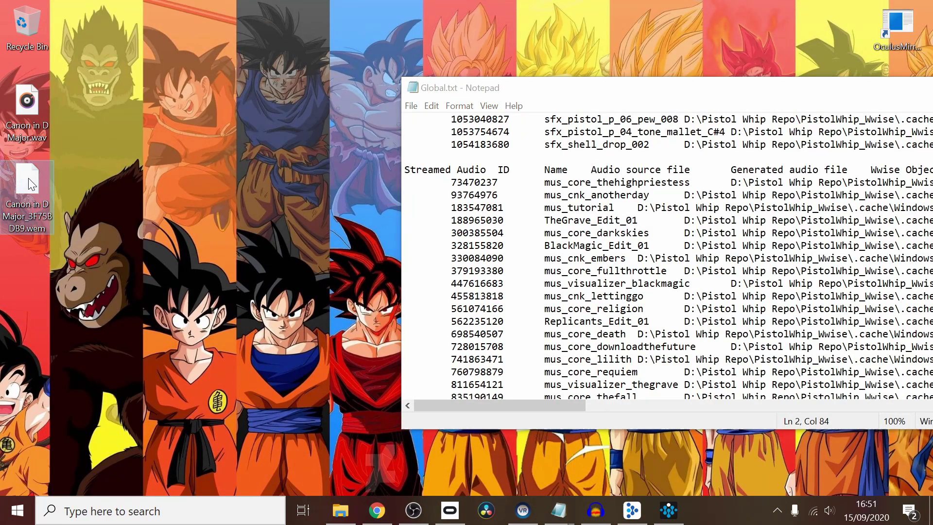
{"action": "right_click", "coordinate": [24, 198]}
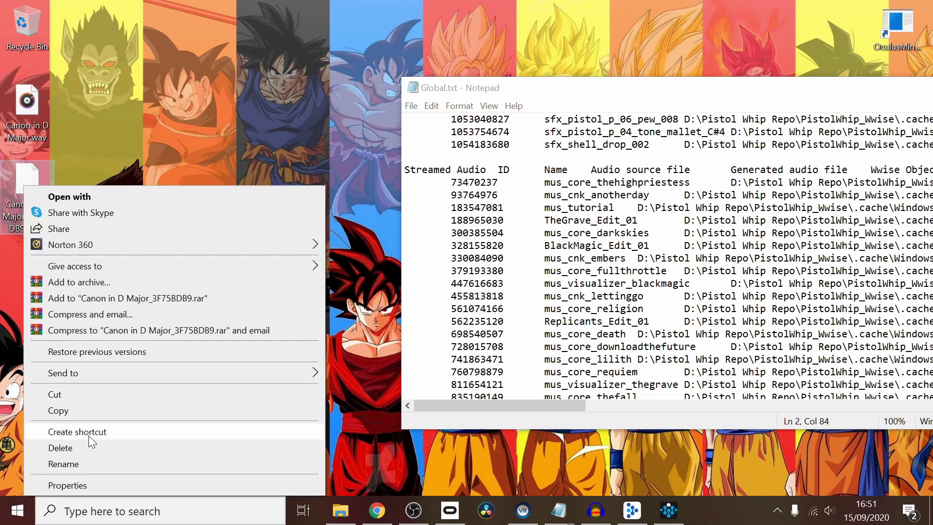
{"action": "left_click", "coordinate": [91, 463]}
{"action": "key", "text": "ctrl+v"}
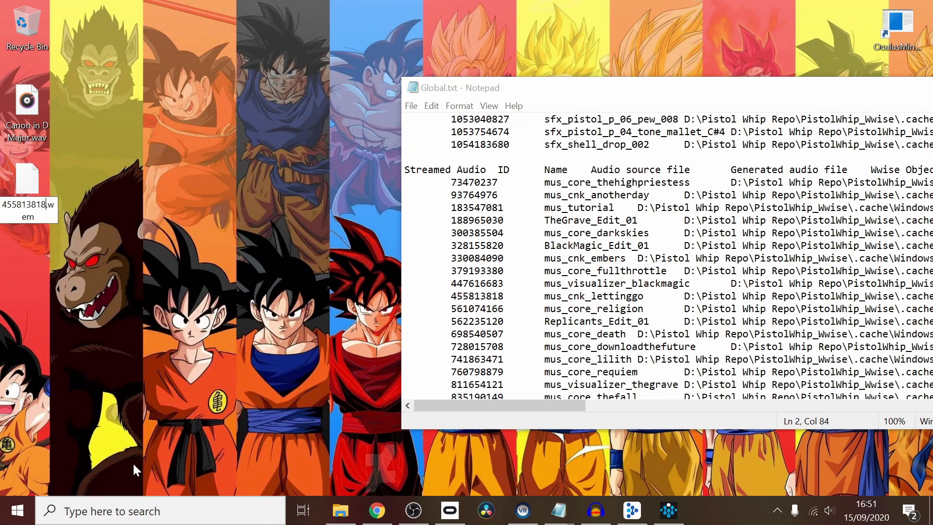
{"action": "key", "text": "Return"}
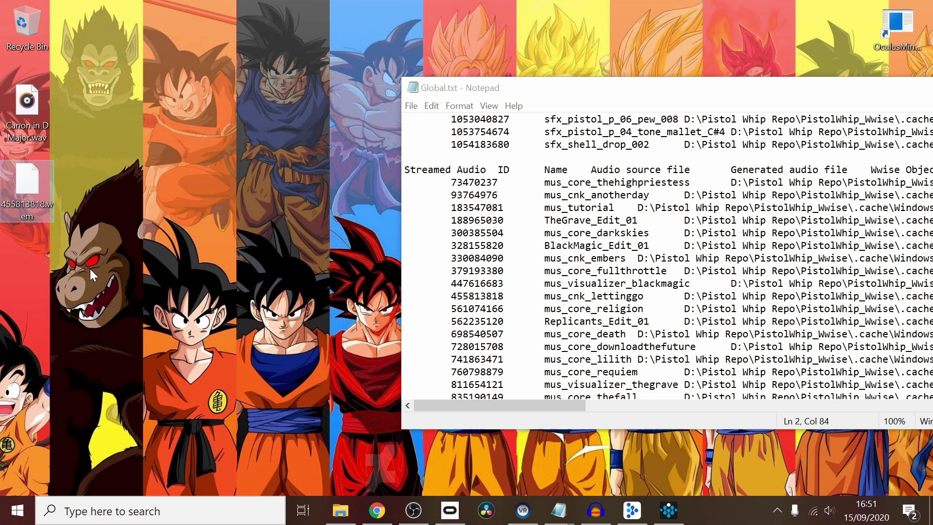
- Paste 455813818.wem into Pistol Whip's GeneratedSoundBanks Windows folder
{"action": "left_click_drag", "start_coordinate": [32, 187], "coordinate": [190, 241]}
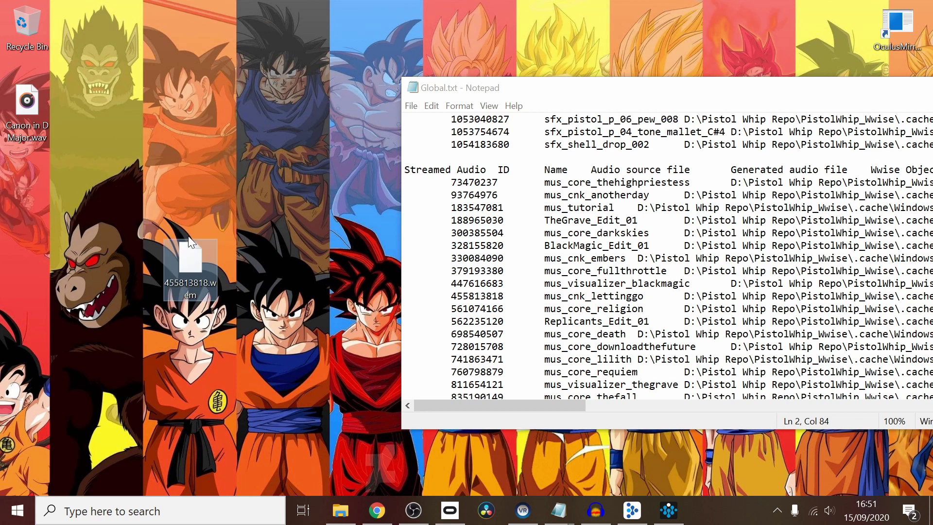
{"action": "left_click", "coordinate": [349, 502]}
{"action": "right_click", "coordinate": [390, 174]}
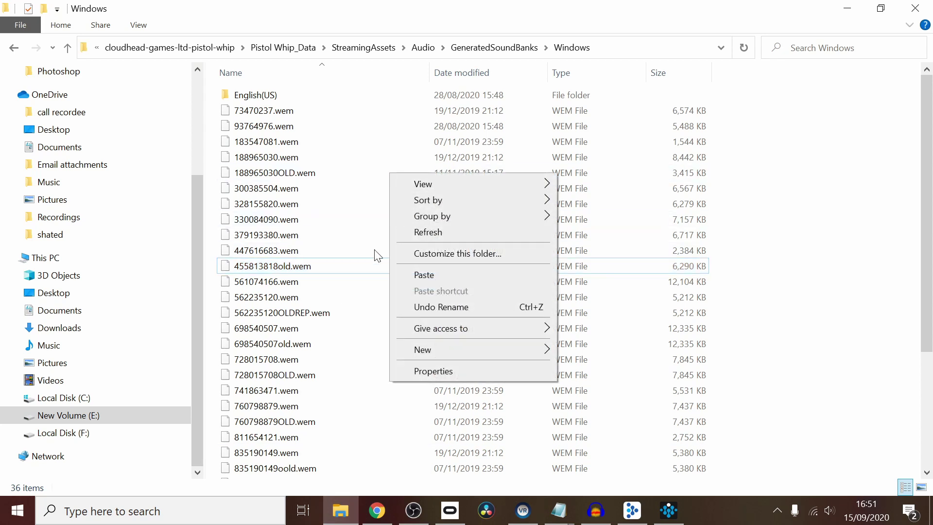
{"action": "right_click", "coordinate": [358, 232]}
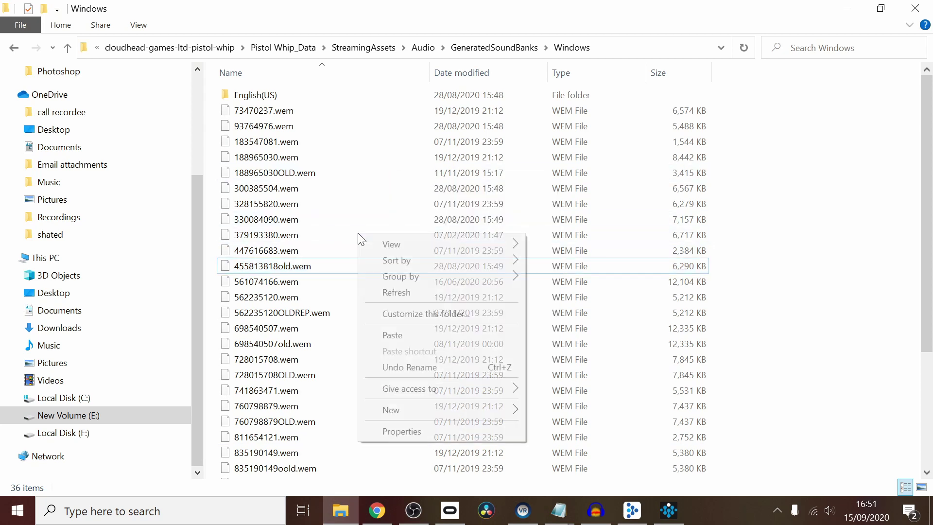
{"action": "left_click", "coordinate": [419, 335]}
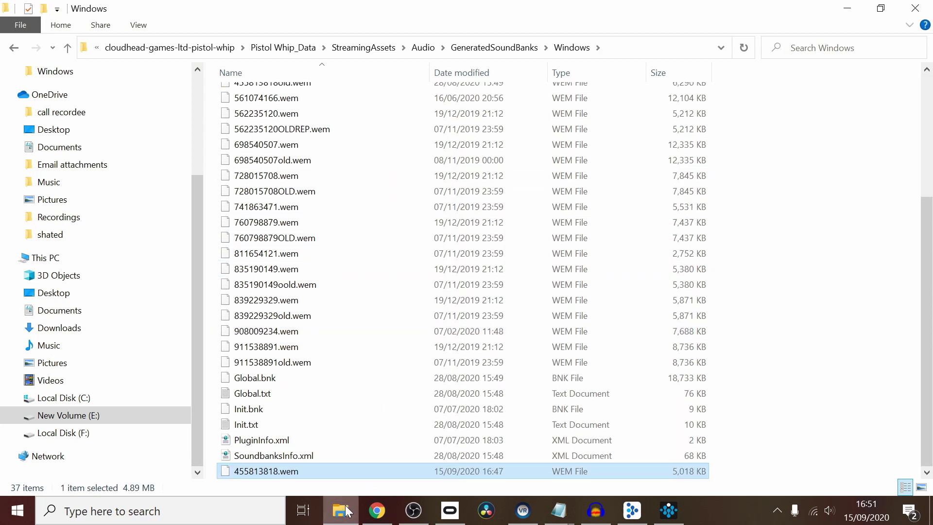
- Deselect the swapped 455813818.wem file in the sound bank folder
{"action": "mouse_move", "coordinate": [265, 471]}
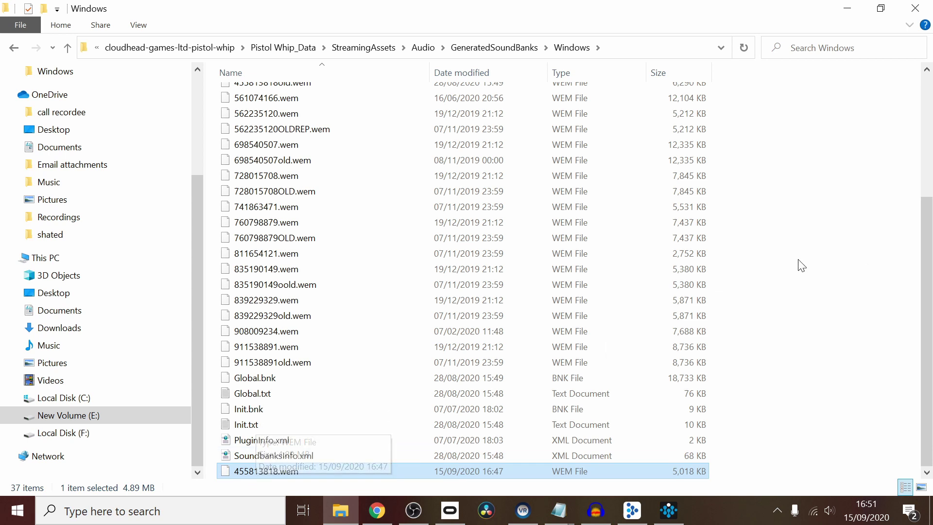
{"action": "left_click", "coordinate": [774, 276]}
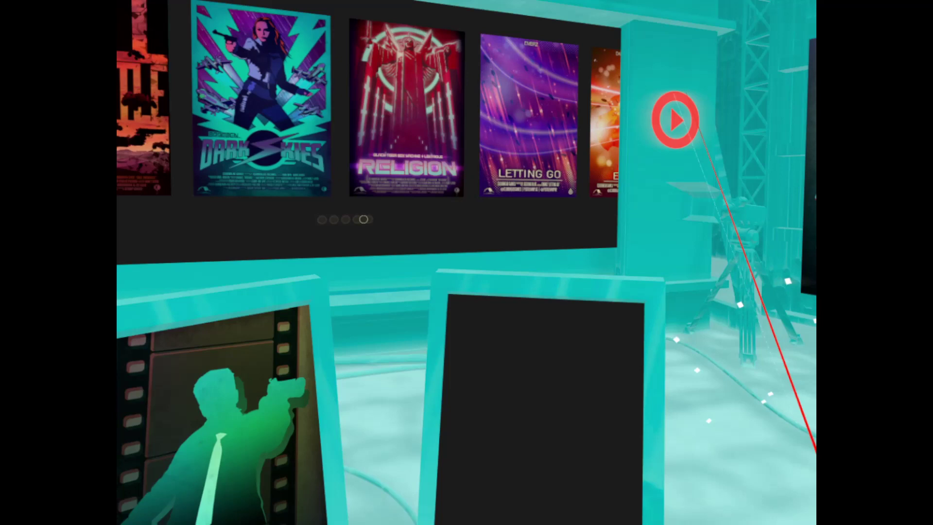
- Page the song posters to the last set and pick Letting Go by EMBRZ
{"action": "left_click", "coordinate": [675, 119]}
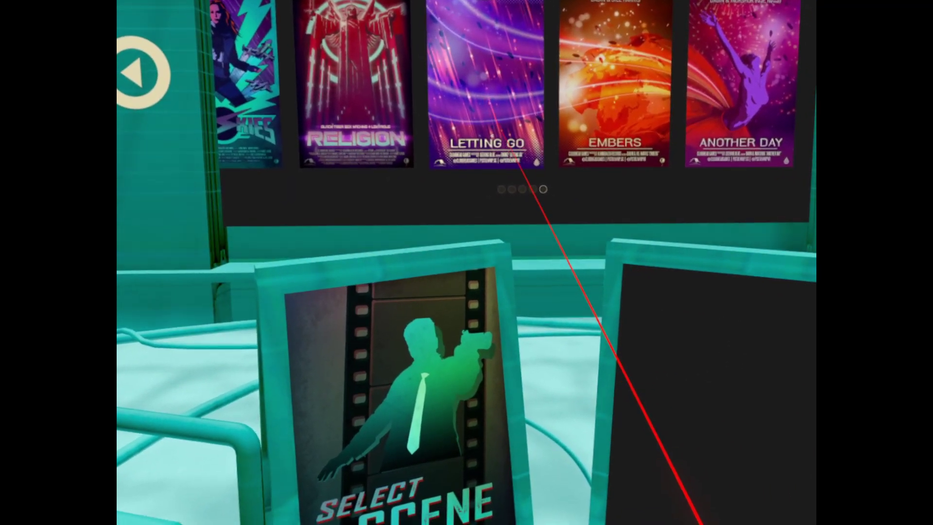
{"action": "left_click", "coordinate": [517, 157]}
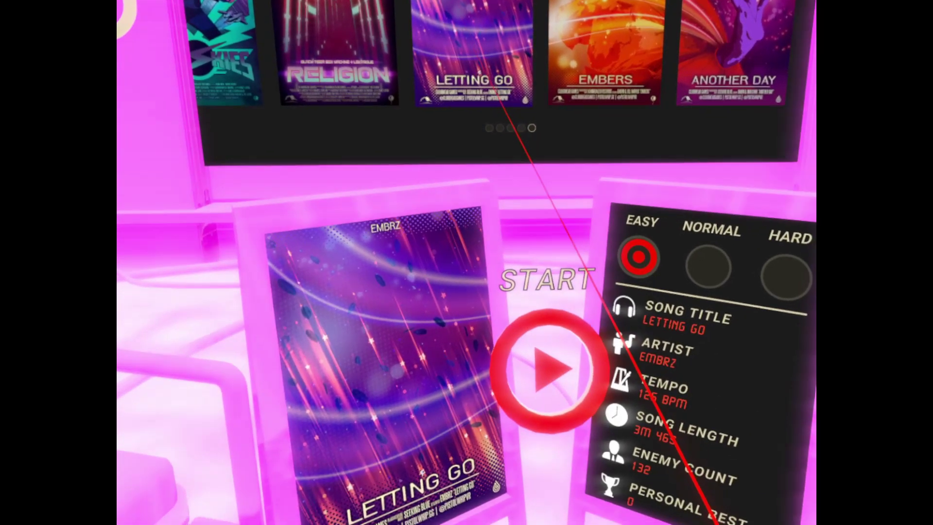